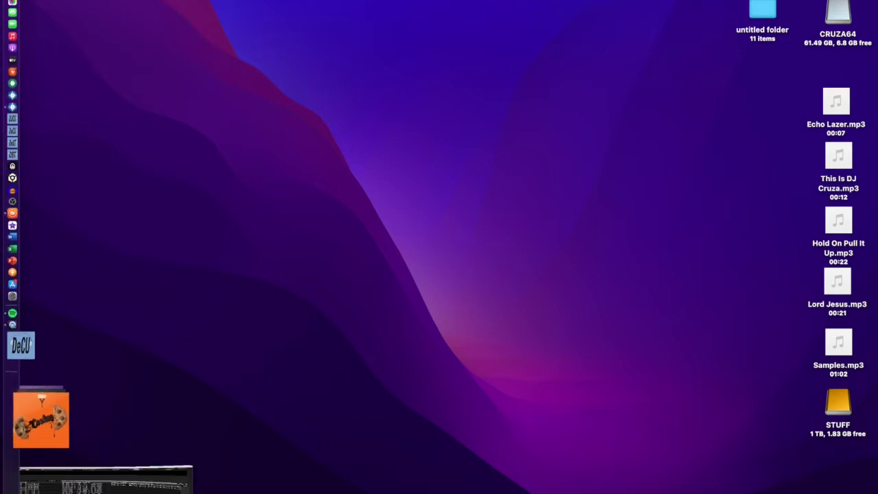
- Bring up Serato DJ Pro and enlarge its window to fill the screen
click(52, 477)
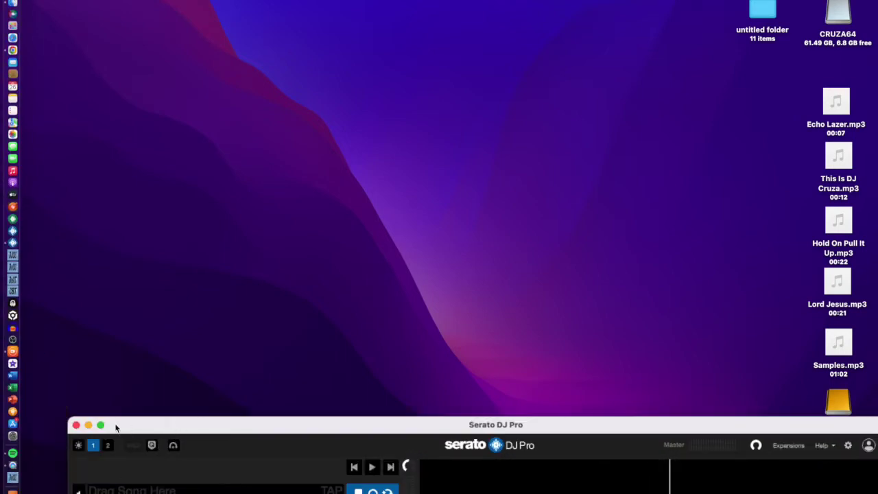
mouse_move(100, 425)
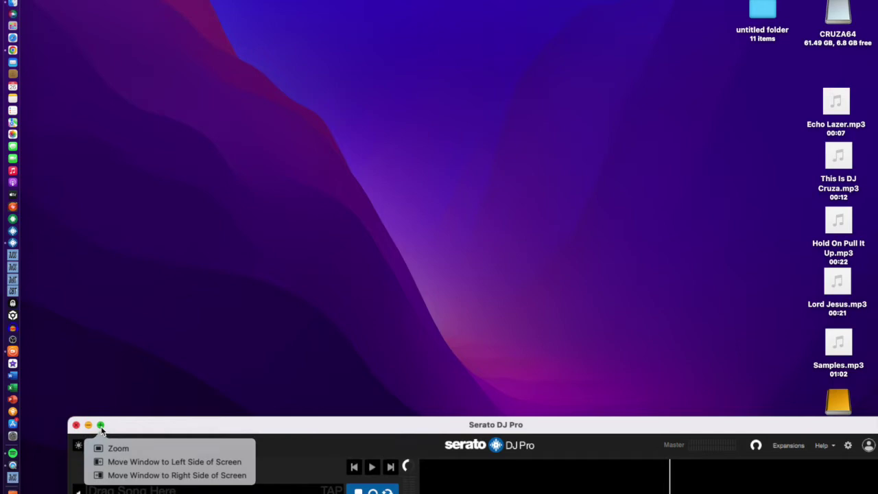
click(101, 426)
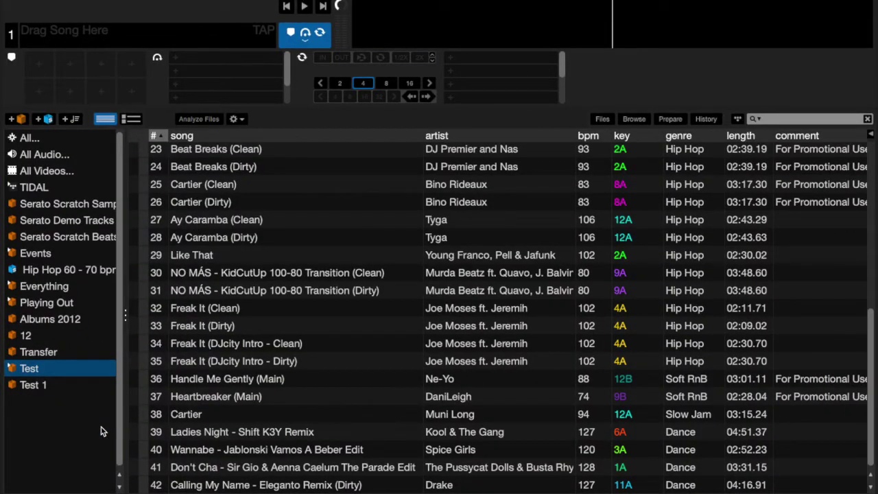
- Load Get My Money Right (Dirty) from the Transfer crate onto deck 1 and look through the crate's track list
click(27, 353)
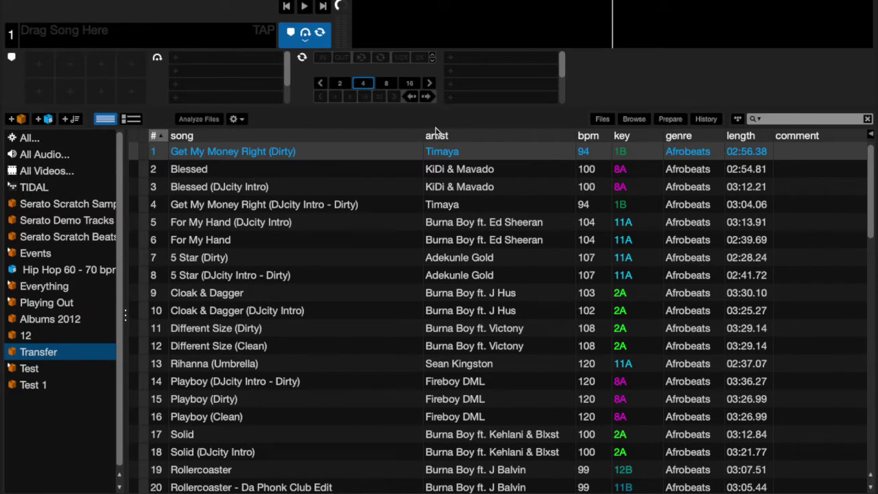
drag(418, 155, 545, 45)
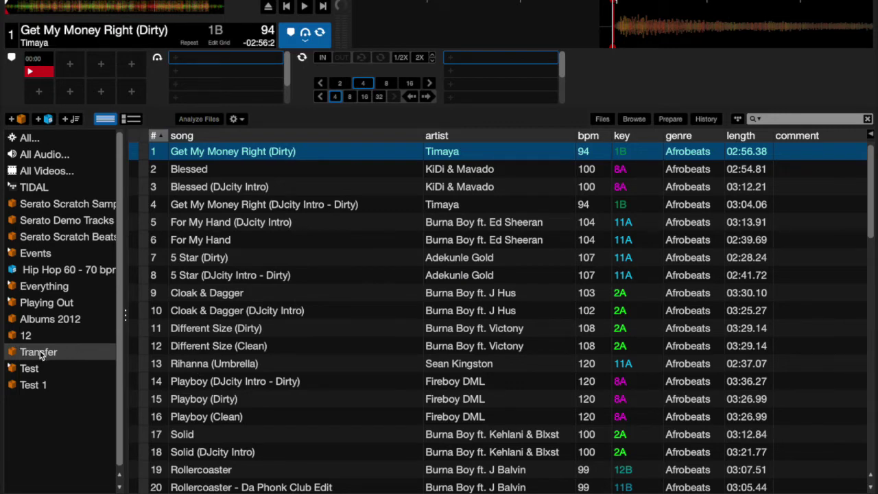
scroll(679, 242, down, 15)
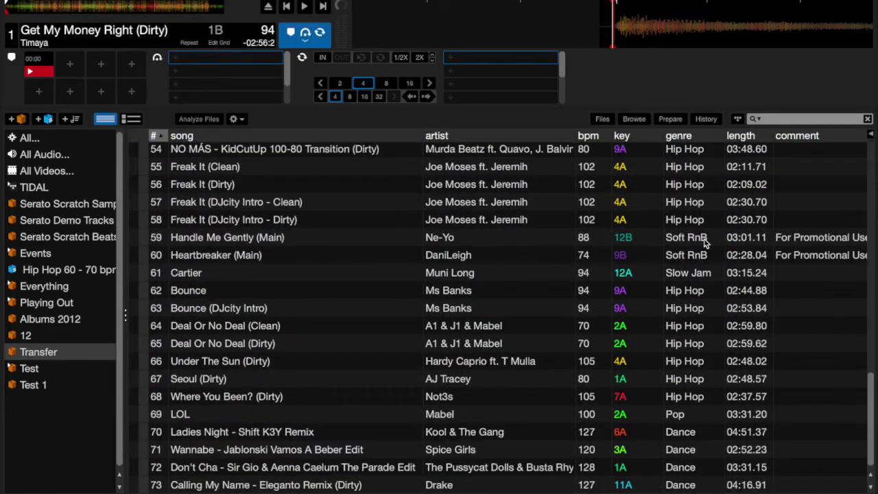
scroll(704, 242, up, 15)
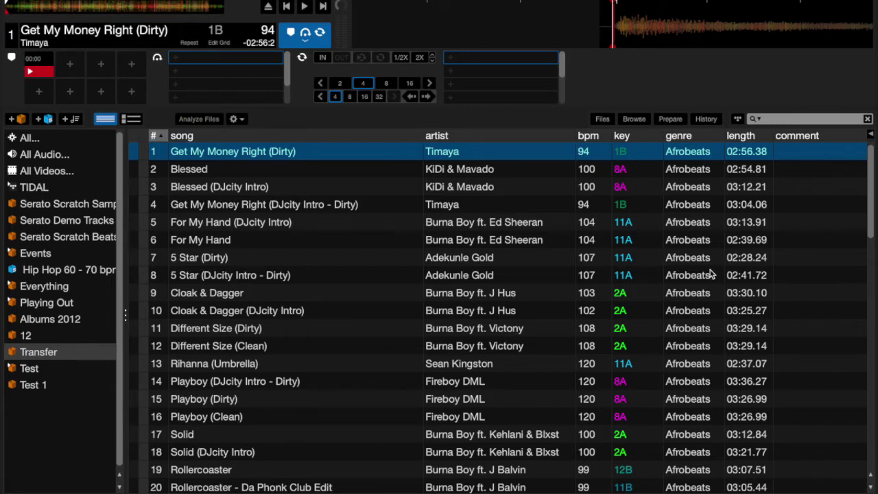
- Expand the Test crate and view its R&B, Hip Hop, Soft RnB, Show Jams and House subcrates
click(41, 374)
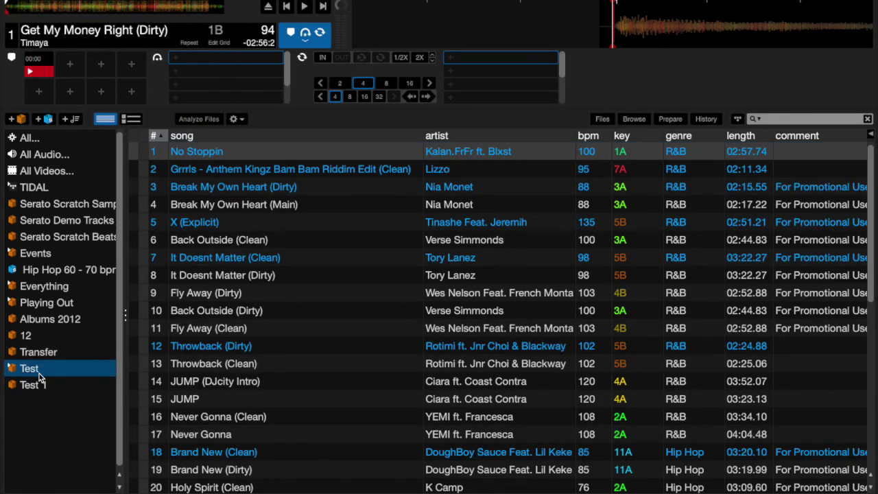
click(11, 368)
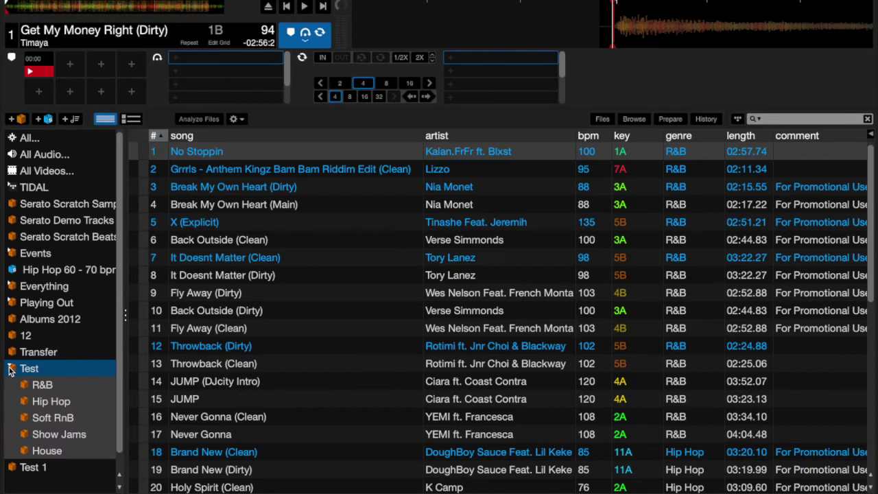
click(45, 390)
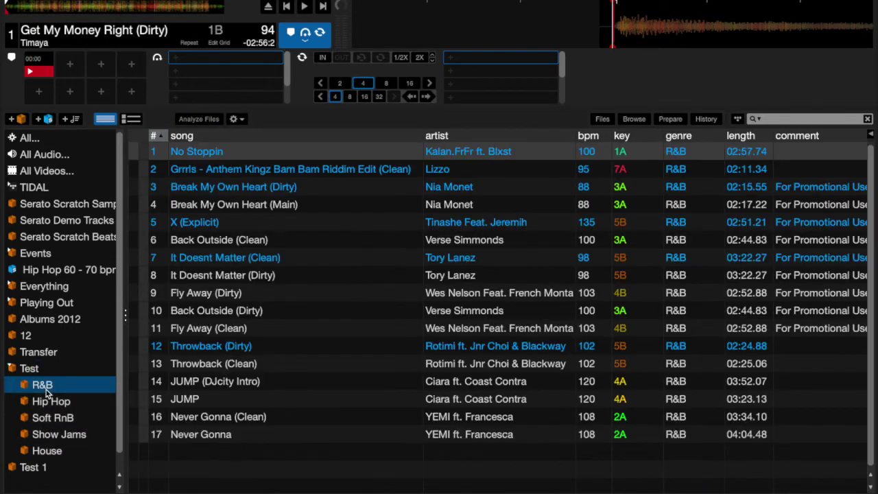
click(48, 403)
click(48, 417)
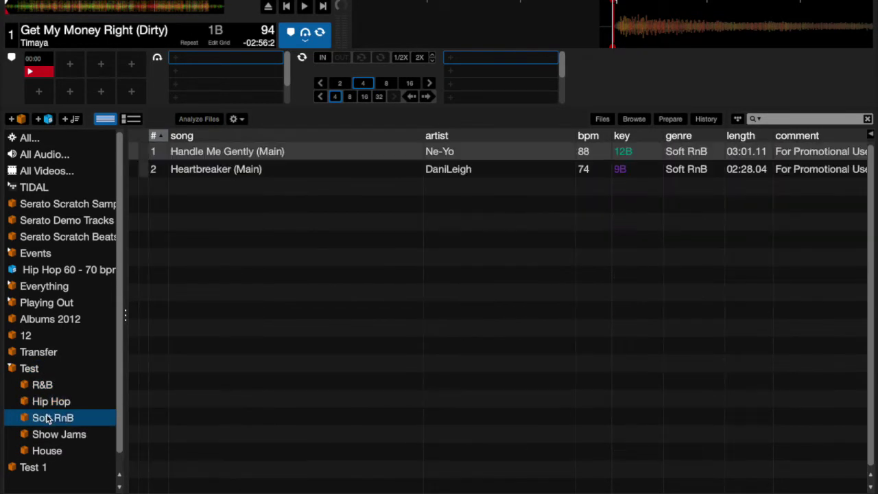
click(48, 434)
click(45, 451)
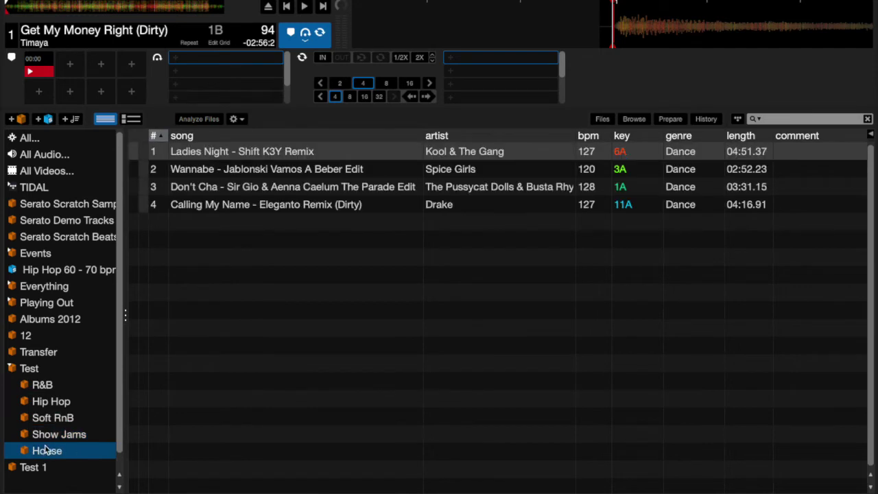
- Load Break My Own Heart (Dirty), It Doesnt Matter (Dirty), Throwback (Dirty) and No Stoppin from the R&B subcrate onto deck 1 in turn
click(57, 388)
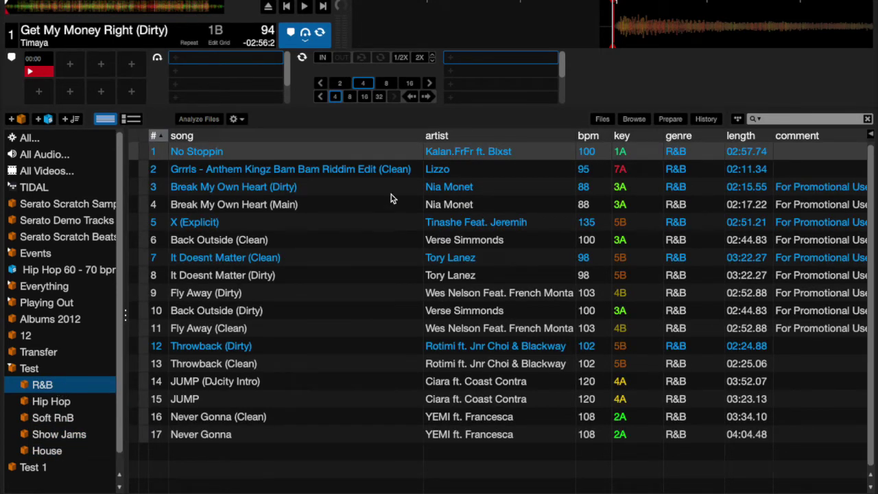
drag(349, 190, 608, 55)
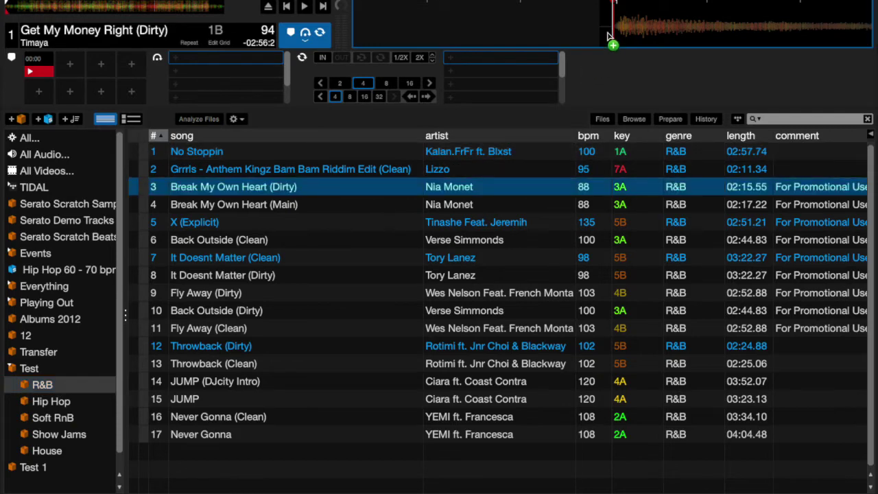
drag(277, 274, 544, 24)
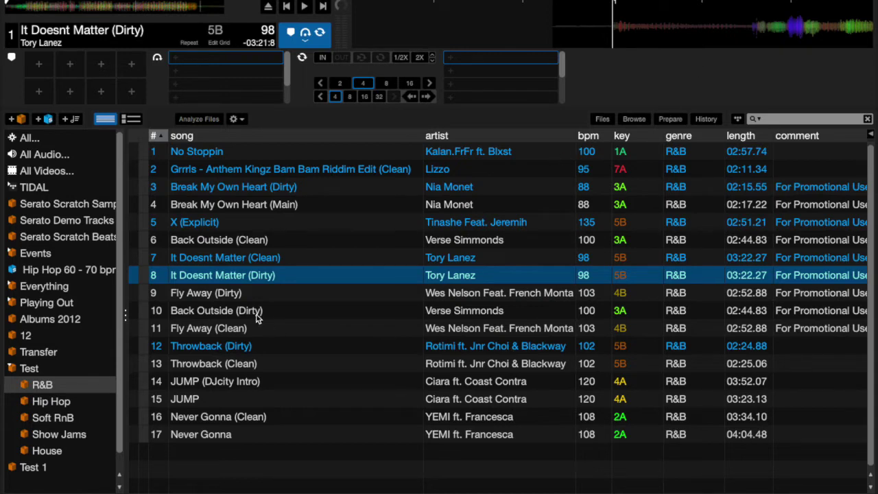
drag(251, 348, 579, 34)
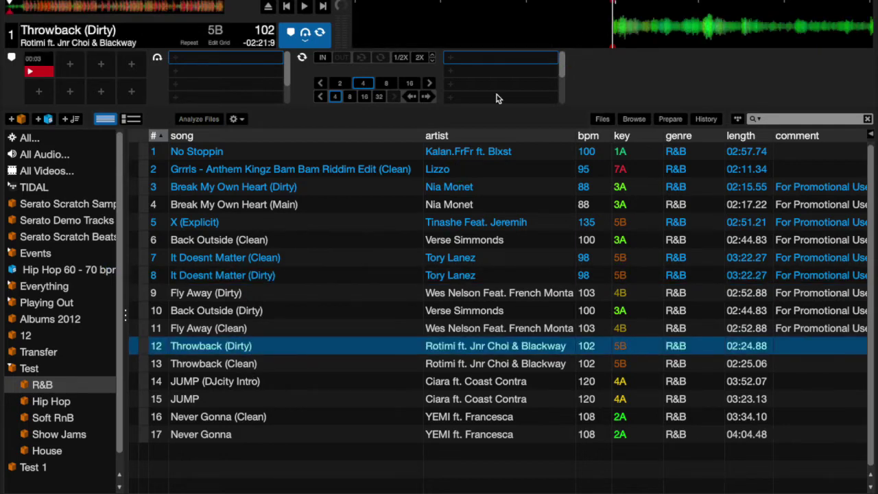
click(296, 159)
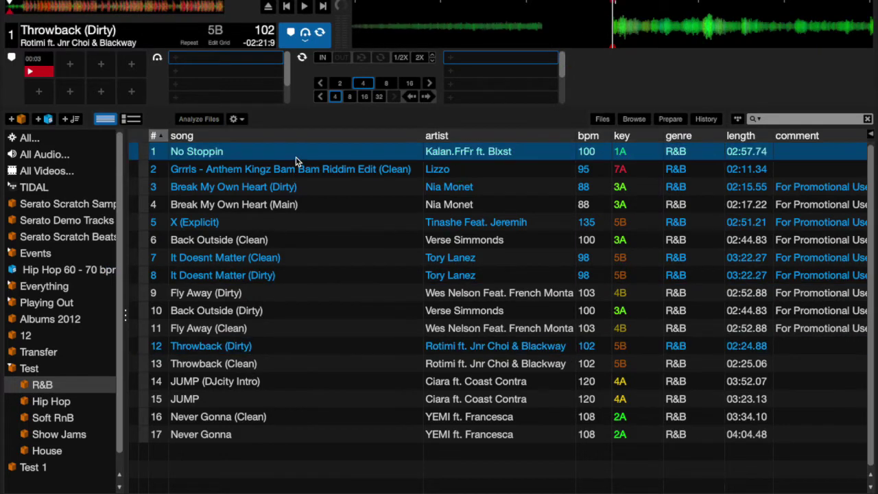
drag(300, 153, 466, 20)
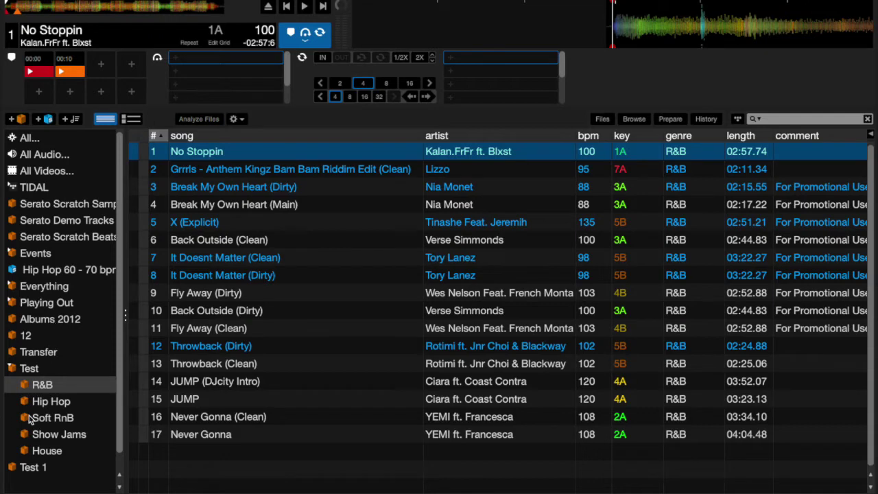
- Review the Test crate's House and R&B subcrates and close Serato DJ Pro
click(65, 393)
click(58, 456)
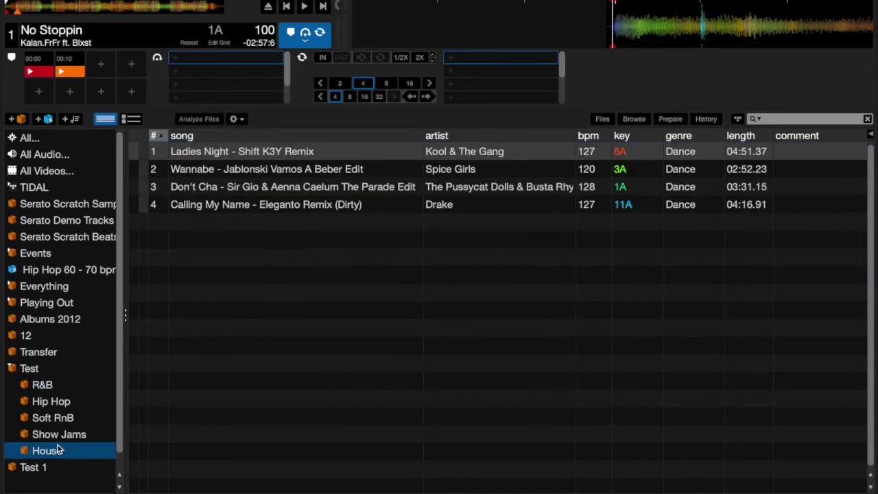
click(47, 387)
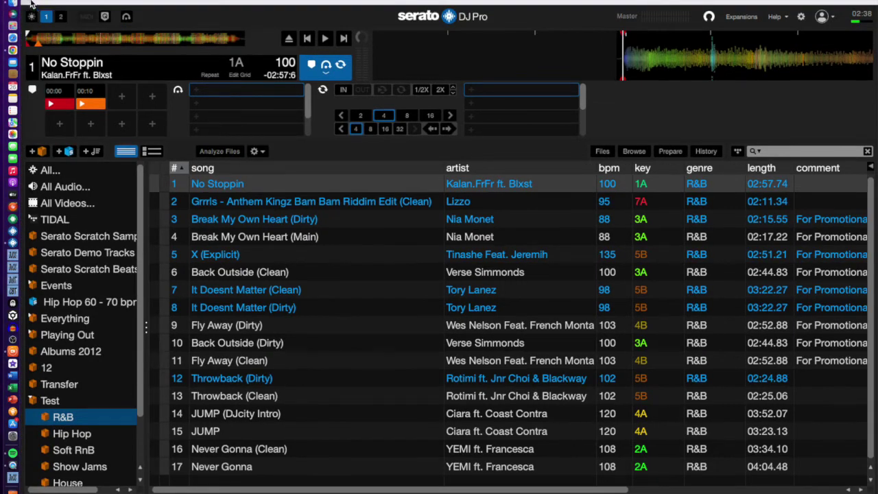
click(29, 3)
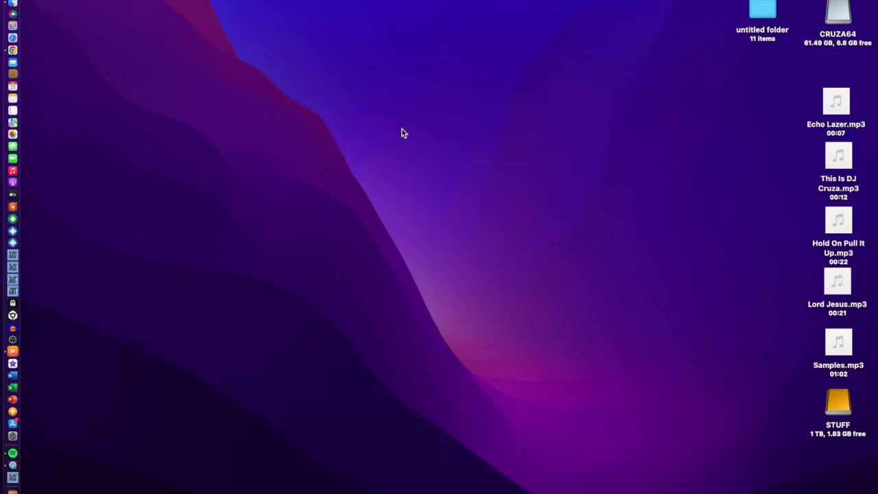
- Open DJ Conversion Utility, choose Serato as the software to convert from, and start the conversion with the preset rule and parameters
click(23, 259)
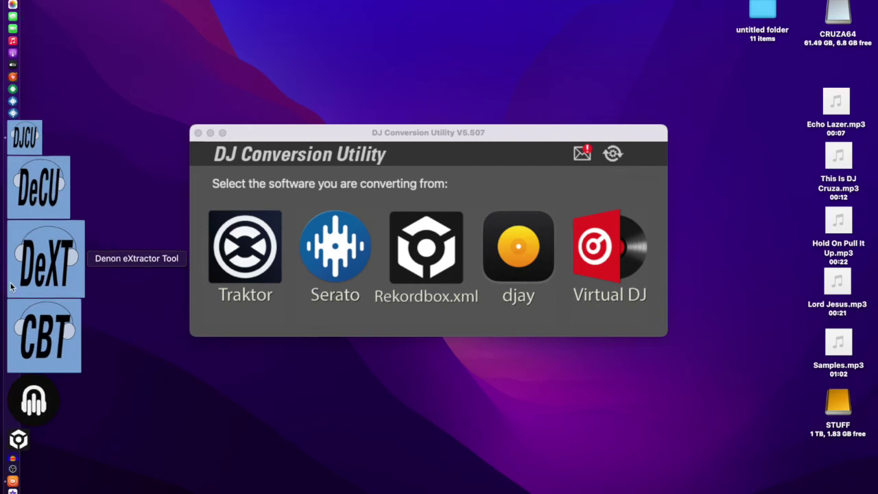
click(336, 244)
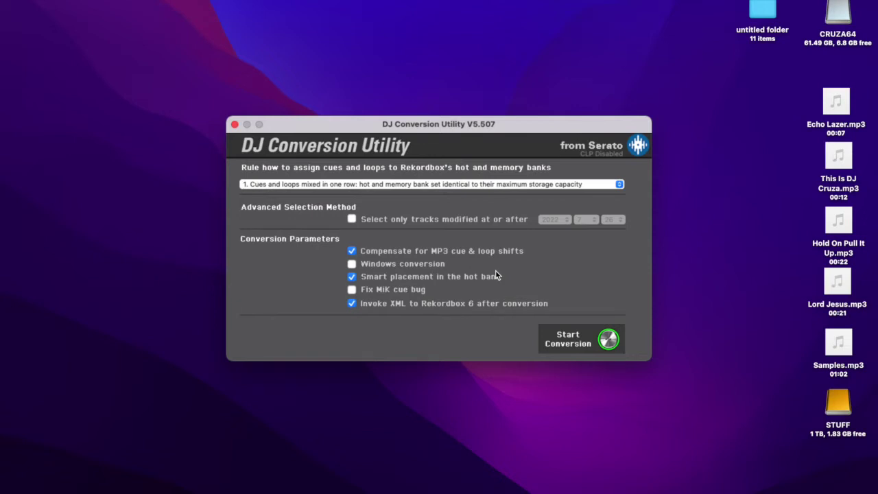
click(571, 338)
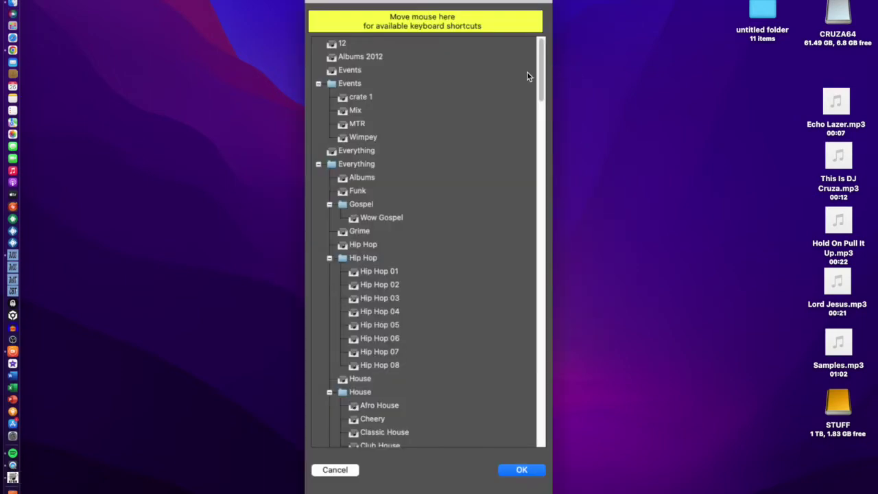
- Convert the Test folder of Serato crates to rekordbox and decline to view the log
drag(540, 70, 508, 441)
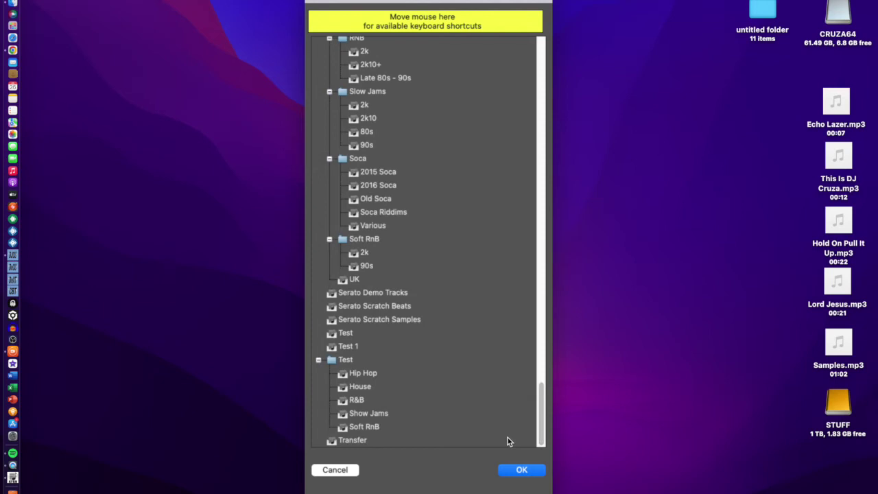
click(340, 361)
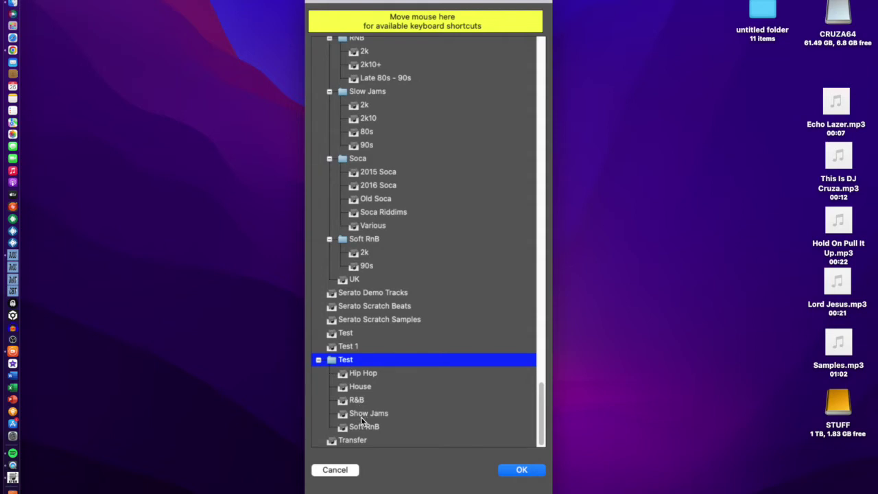
click(527, 470)
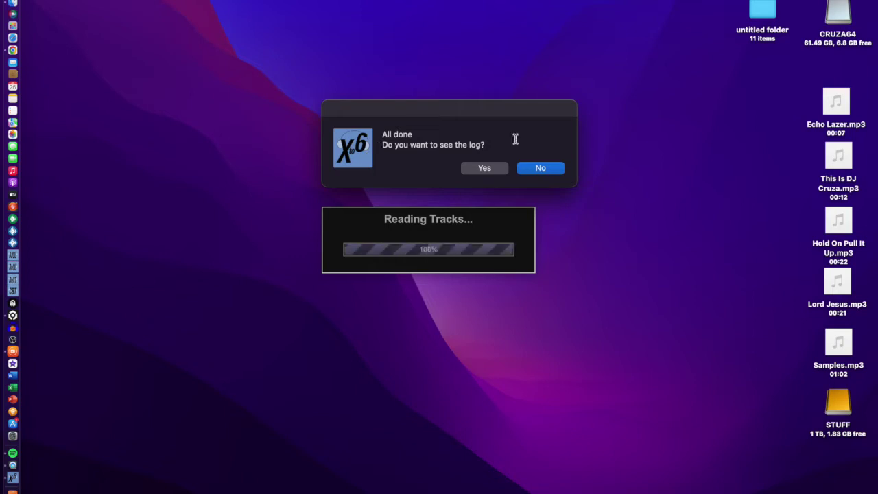
click(539, 169)
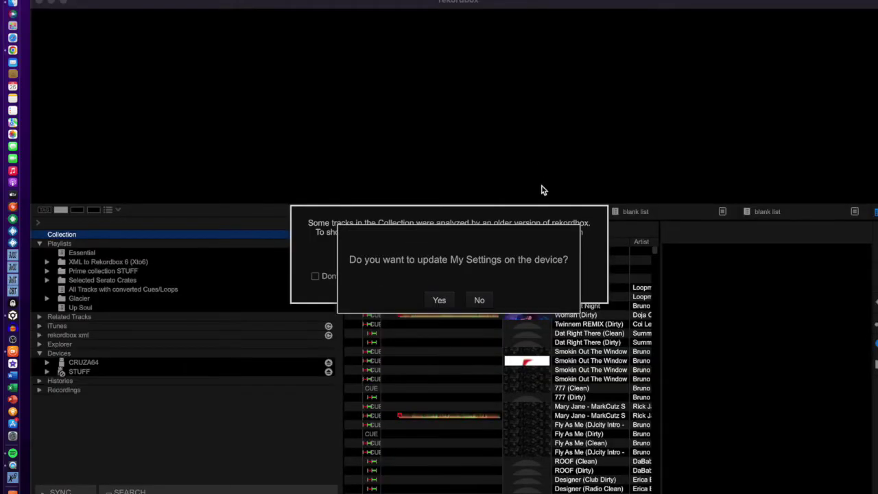
- Dismiss the rekordbox startup dialogs, declining to update My Settings on the devices
click(481, 302)
click(517, 310)
click(455, 281)
click(479, 300)
click(448, 278)
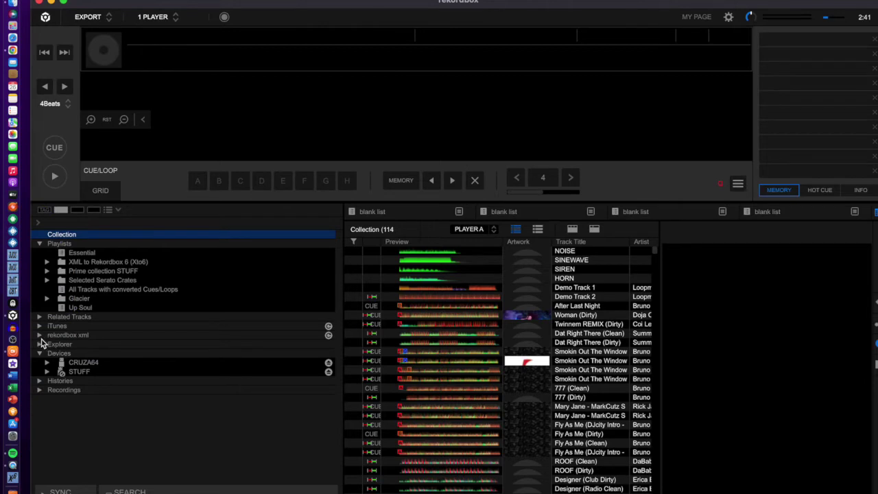
- Expand the rekordbox xml tree and view the converted Hip Hop, House, R&B and Show Jams playlists in the Test folder
click(39, 337)
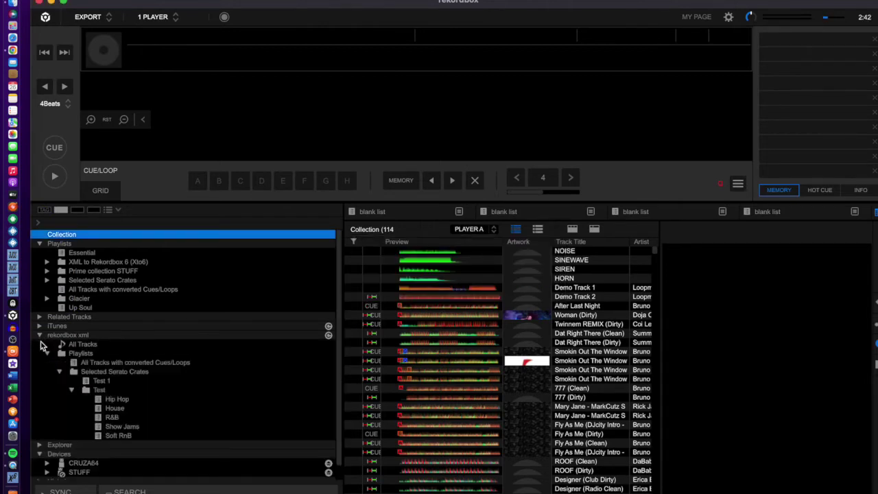
click(99, 402)
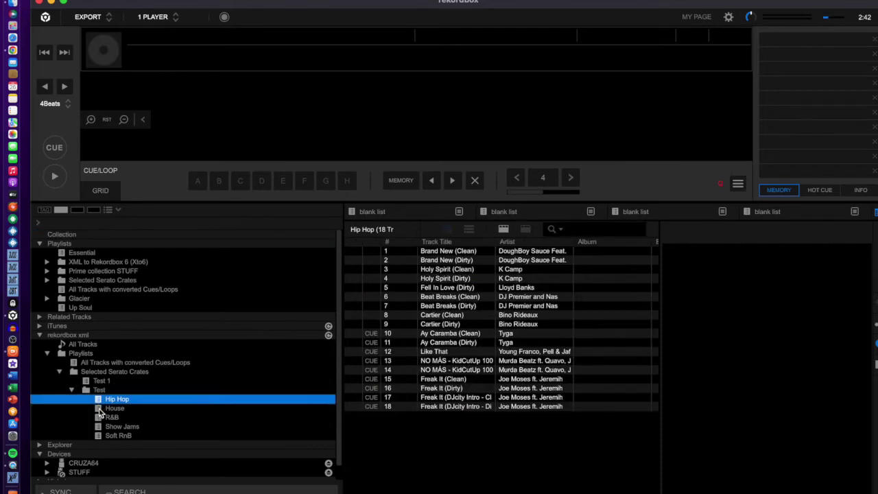
click(101, 408)
click(102, 417)
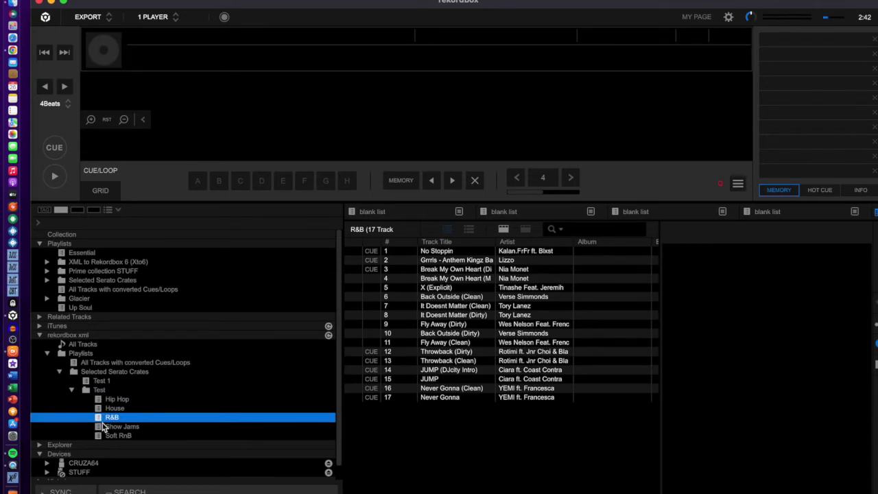
click(103, 427)
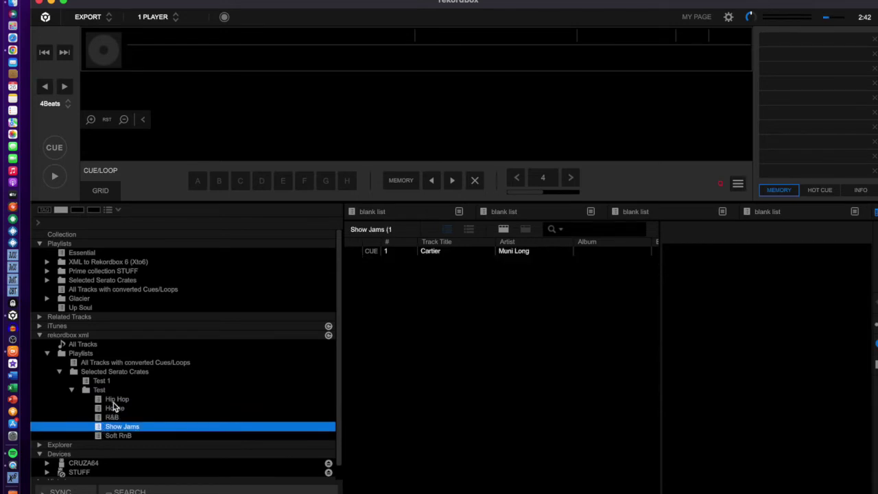
- View the import and export options for the Hip Hop playlist and the Test folder in the rekordbox xml tree, and dismiss them
right_click(114, 402)
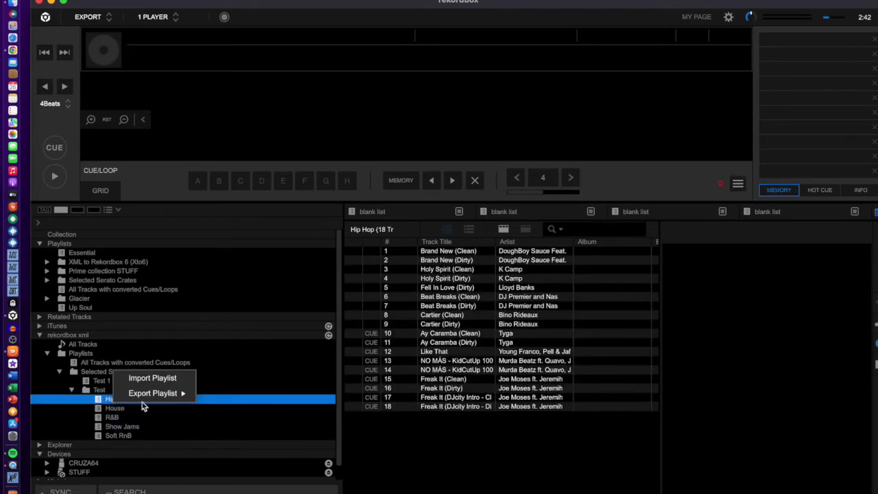
click(98, 392)
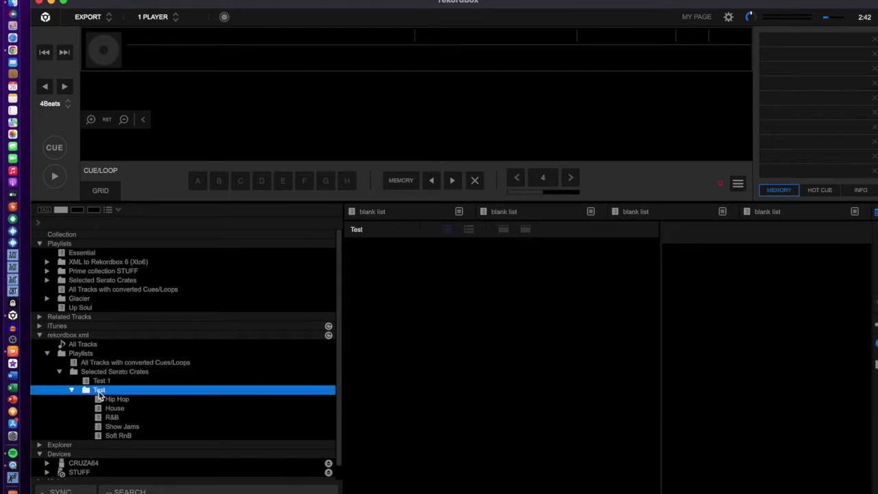
right_click(99, 391)
mouse_move(123, 382)
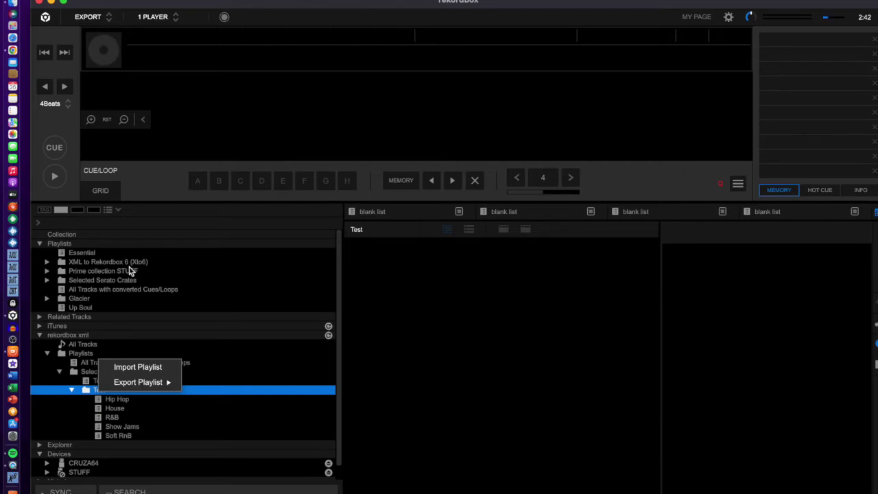
click(91, 7)
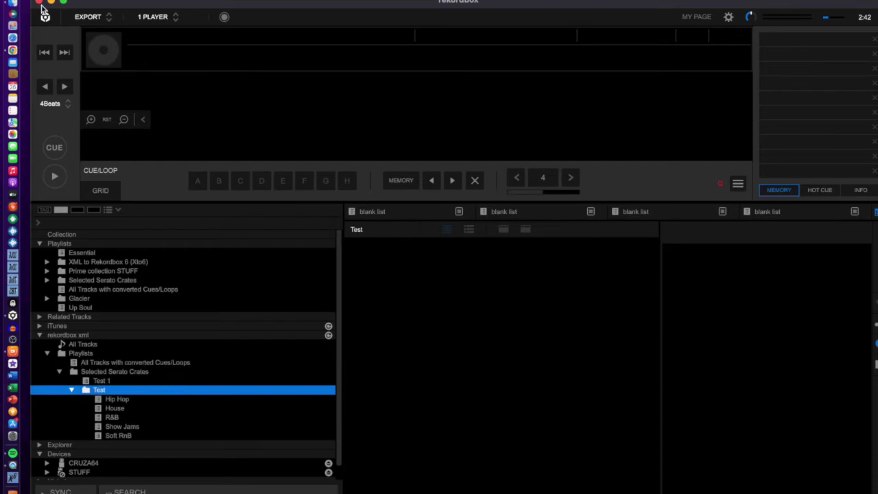
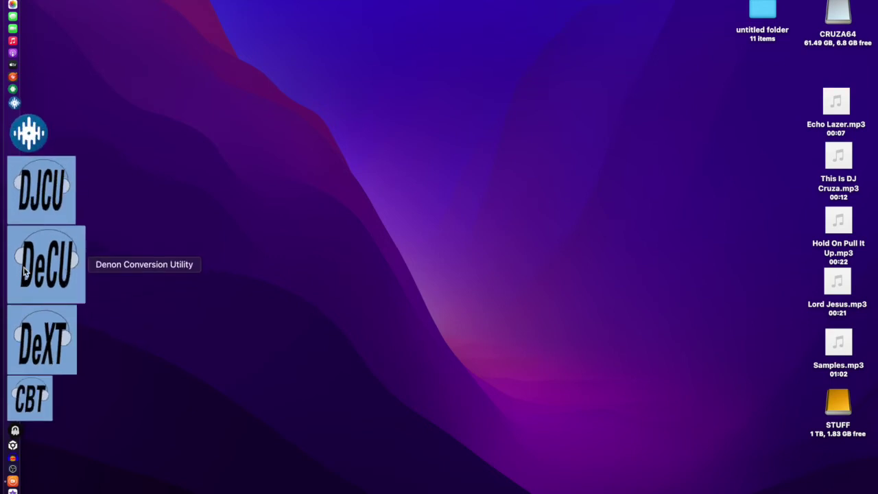
- Open Denon Conversion Utility and set the center jog display to "Empty artwork will be blank (normal Denon)"
click(24, 271)
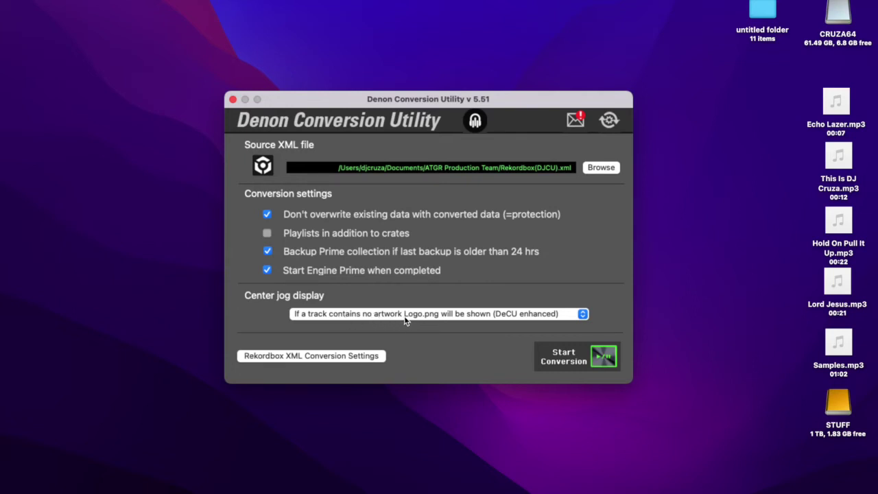
click(451, 319)
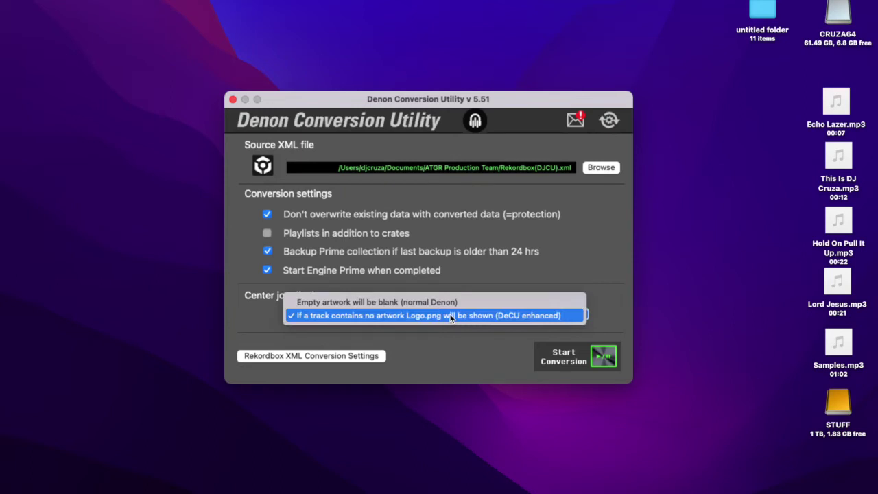
click(449, 302)
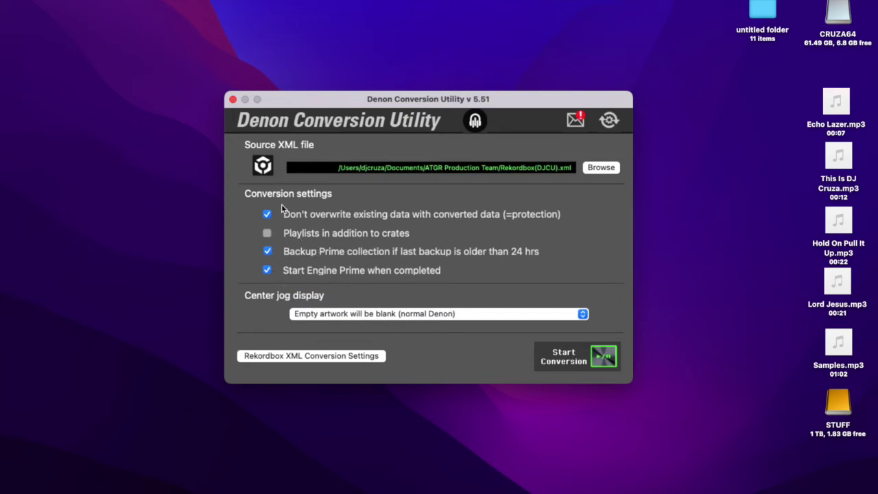
- Review the Rekordbox XML conversion settings, keep them as they are, and start the conversion from the main settings
click(291, 356)
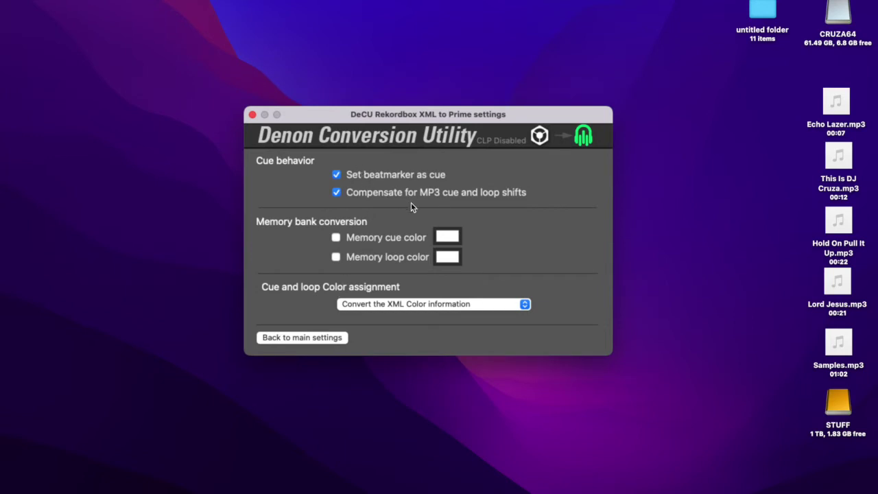
click(313, 336)
click(590, 362)
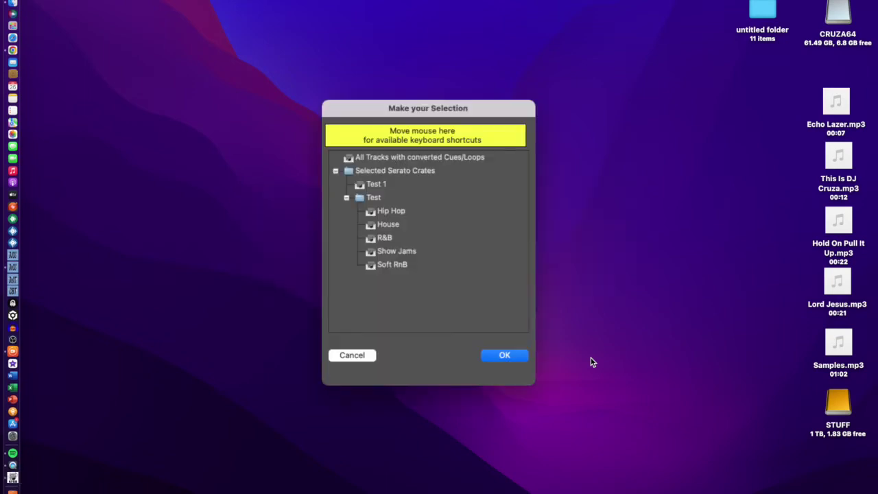
- Convert the Test folder under Selected Serato Crates and acknowledge the Analysis Alert instructions
click(375, 200)
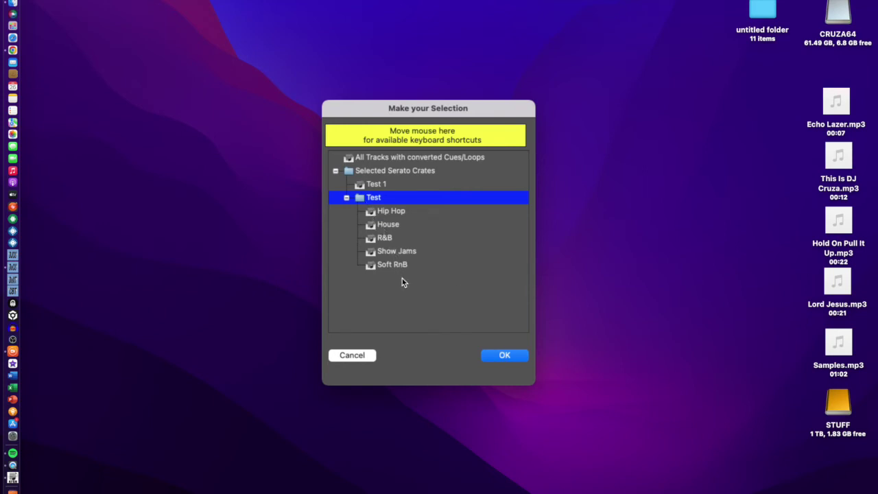
click(513, 356)
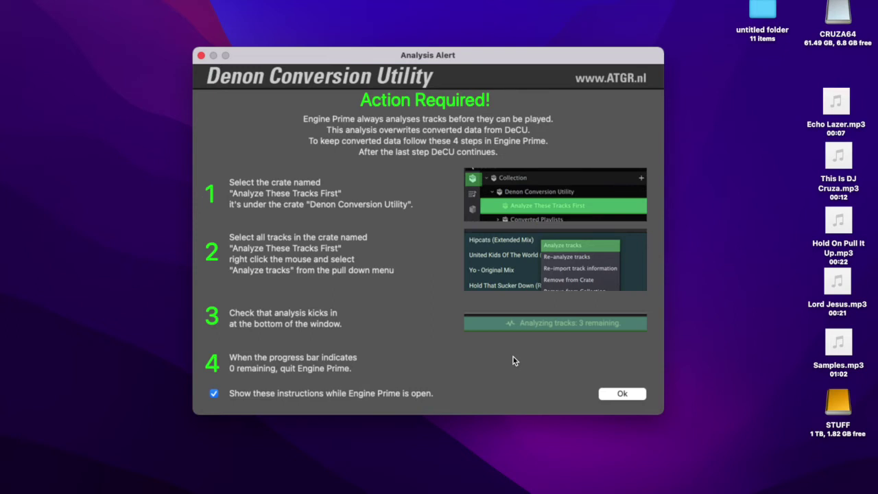
click(622, 394)
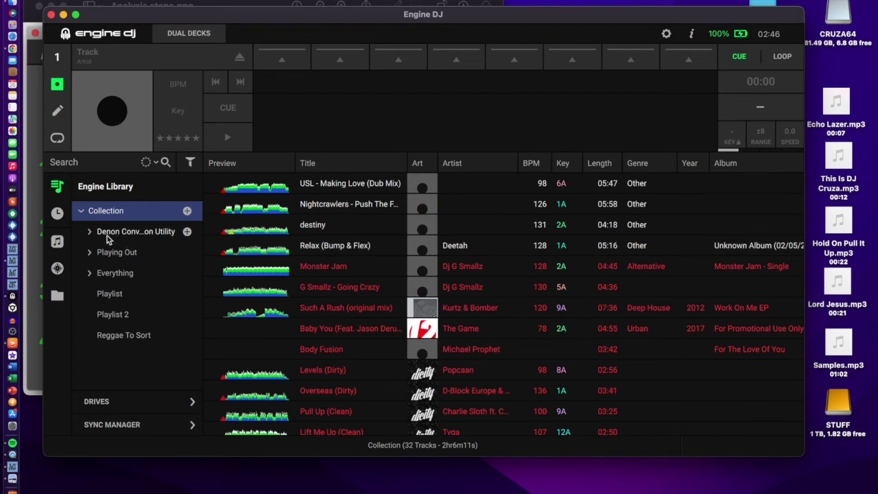
- Widen the Engine Library list, expand the Denon Conversion Utility crate in the main Collection and view Analyze These Tracks First
drag(201, 233, 238, 233)
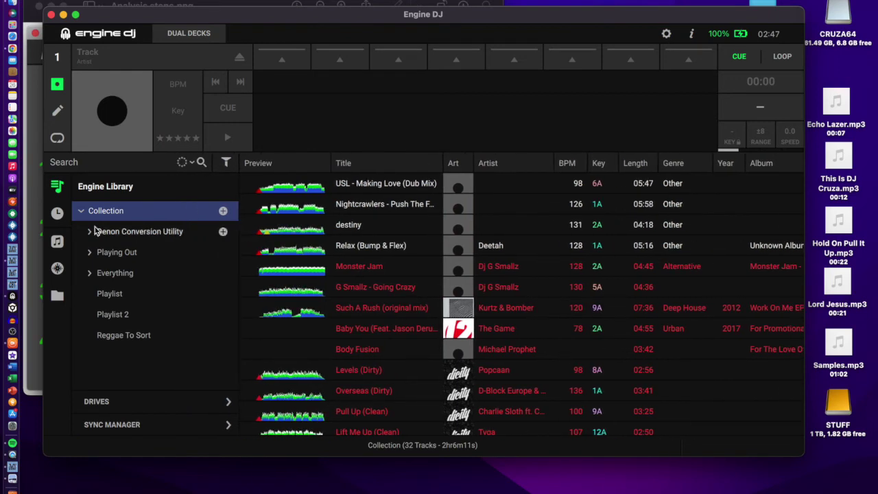
click(91, 235)
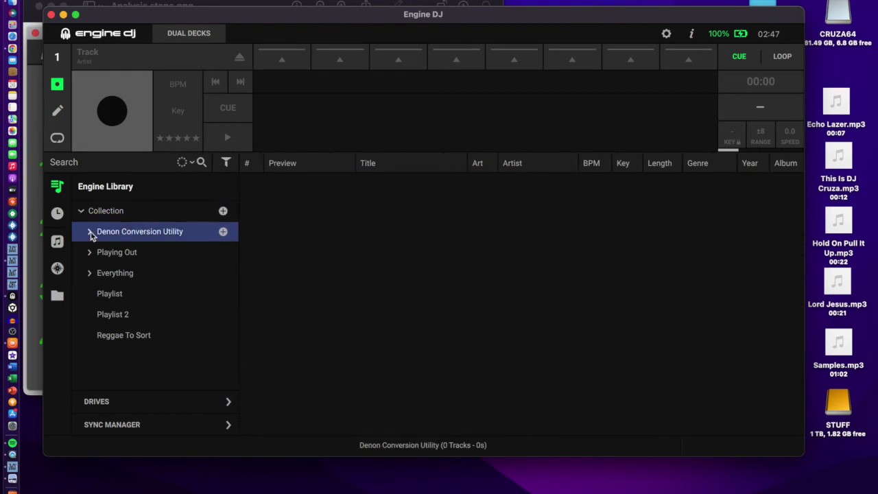
click(91, 233)
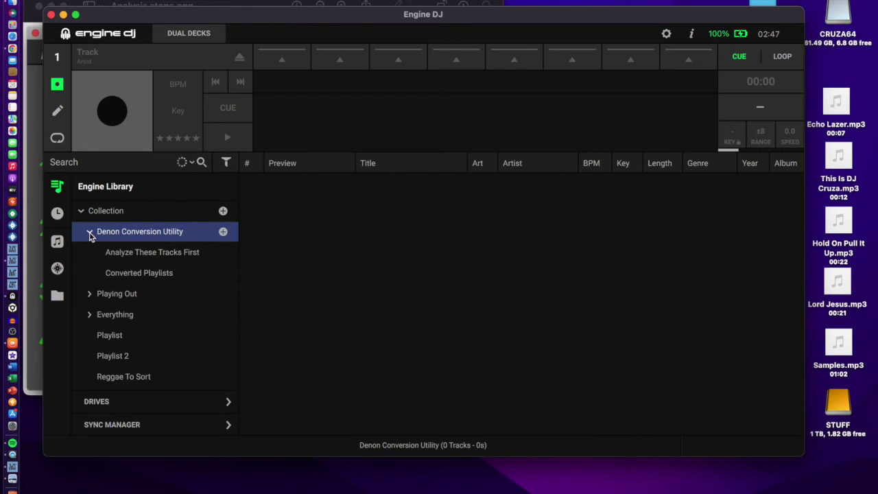
click(124, 253)
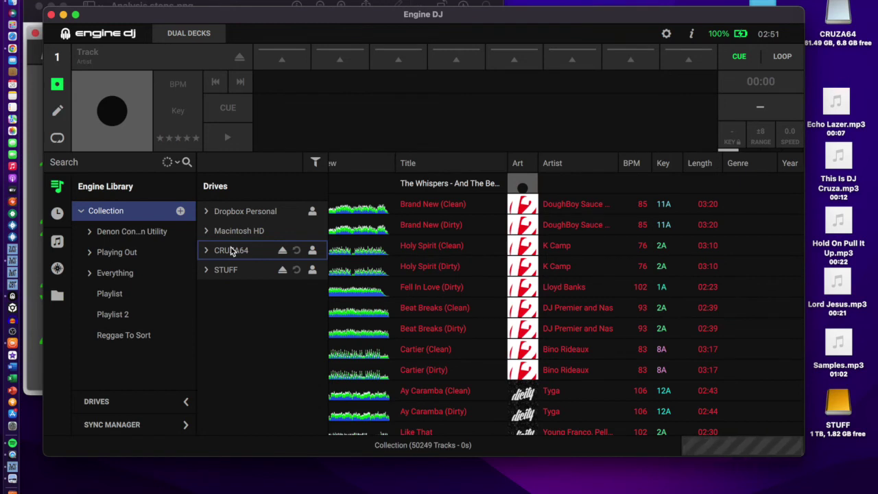
- Open the Analyze These Tracks First crate under Denon Conversion Utility in the STUFF drive's Collection
click(185, 402)
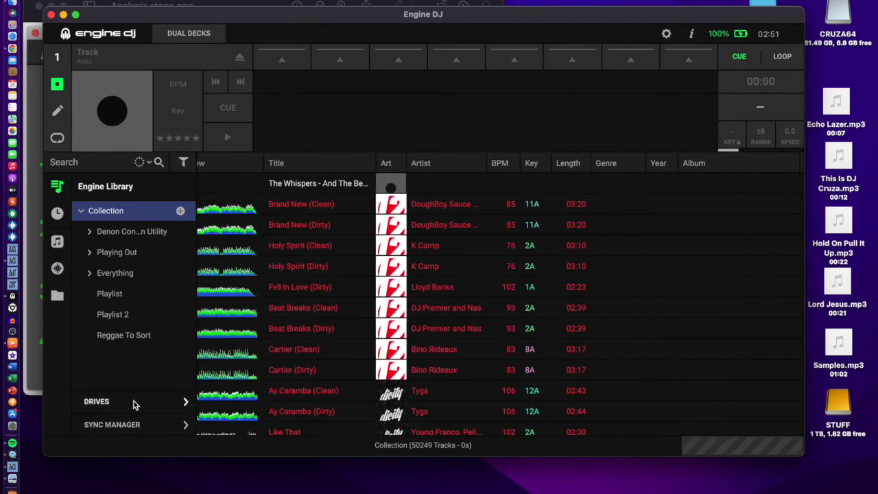
click(185, 402)
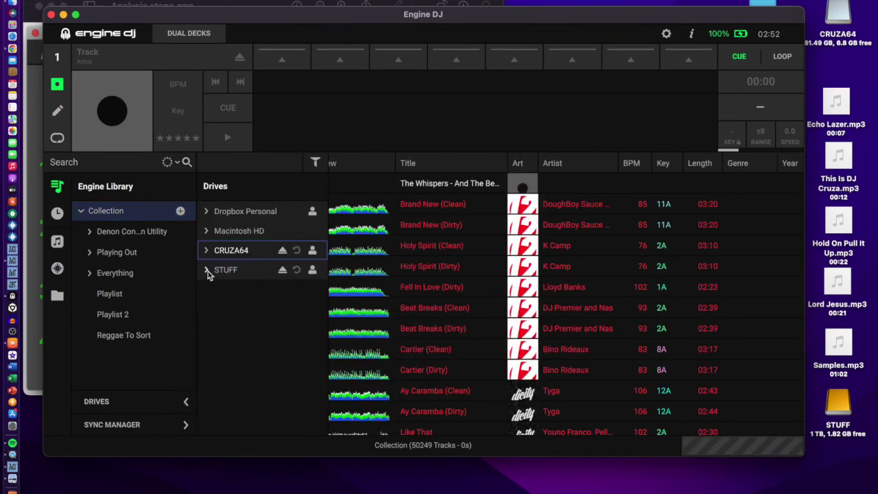
click(207, 270)
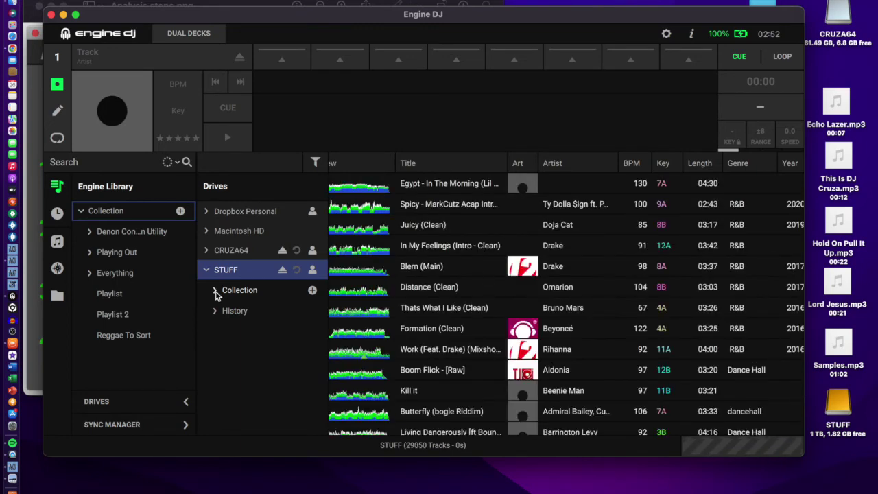
click(215, 290)
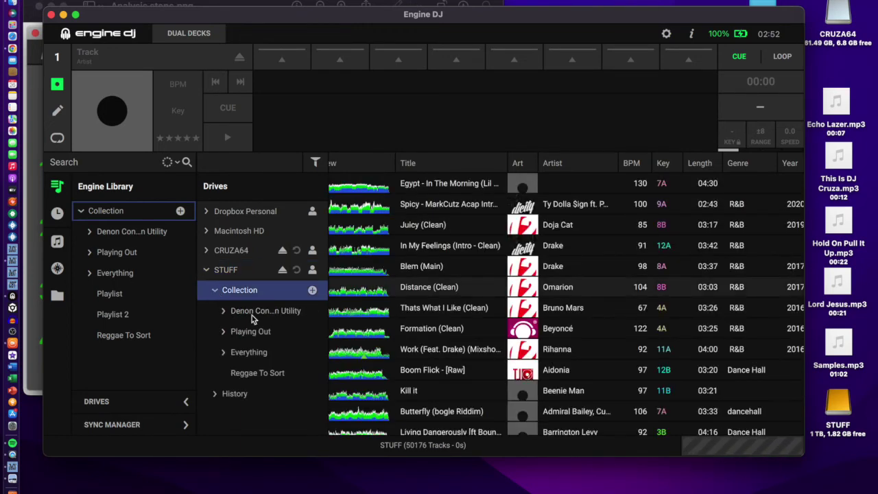
drag(328, 269, 367, 267)
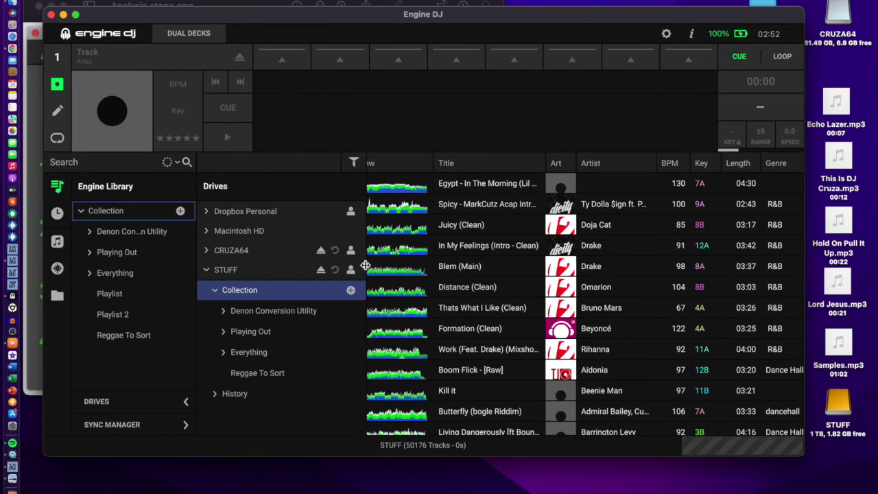
click(223, 312)
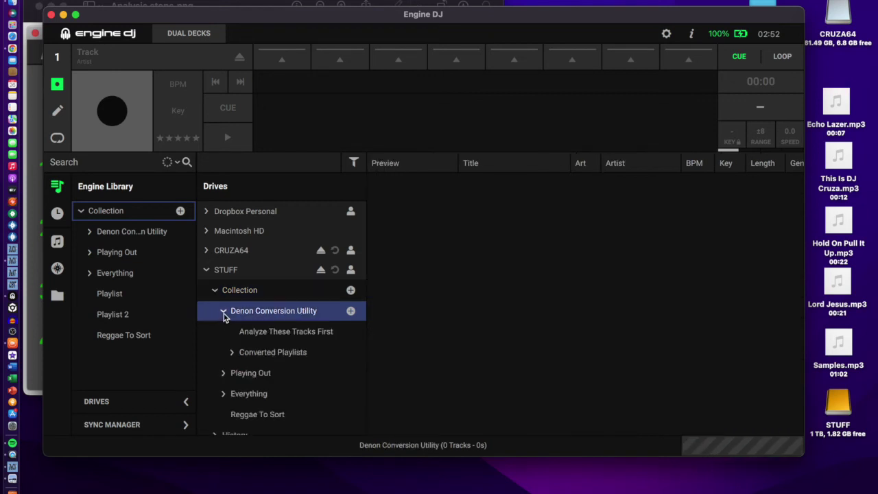
click(268, 335)
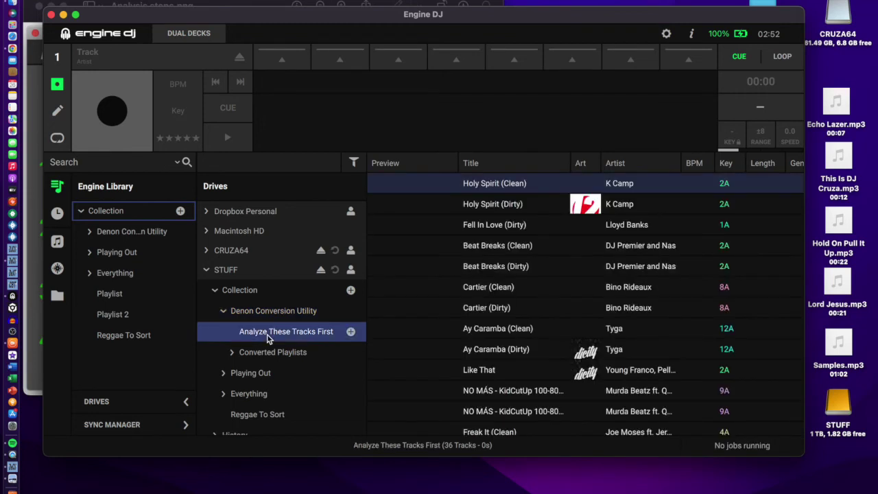
- Look through the whole track list of the Analyze These Tracks First crate on the STUFF drive
scroll(567, 212, left, 2)
scroll(567, 213, down, 1)
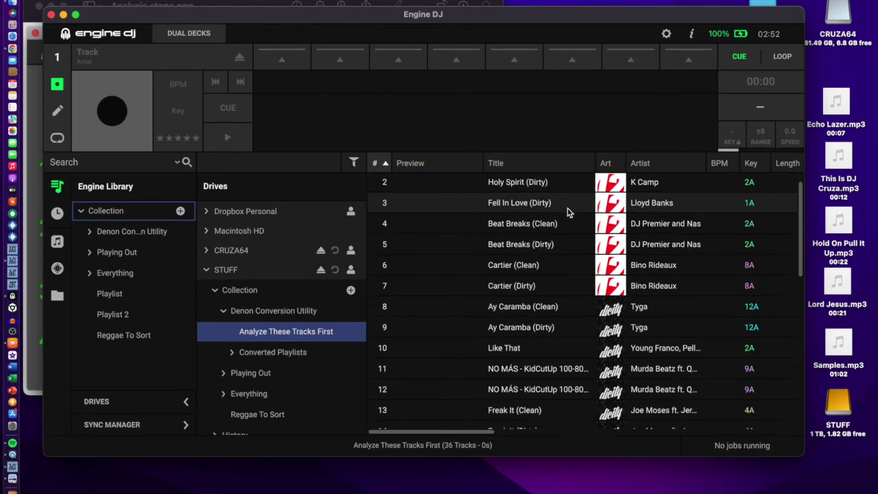
scroll(567, 213, up, 1)
scroll(568, 213, down, 3)
scroll(568, 213, down, 7)
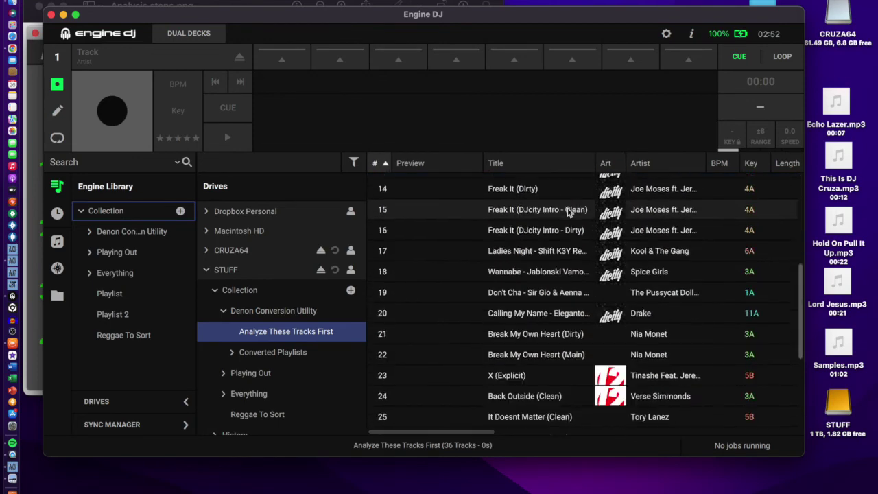
scroll(568, 210, left, 2)
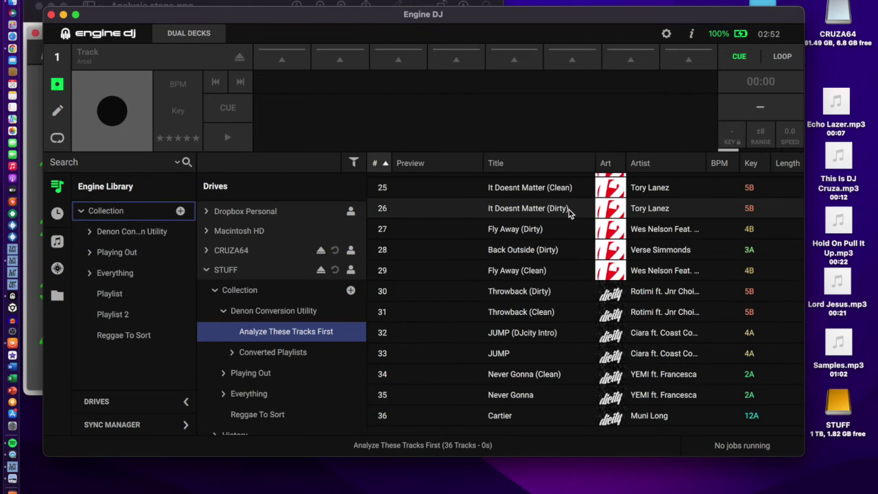
scroll(568, 212, up, 5)
scroll(568, 212, right, 1)
scroll(569, 212, up, 5)
scroll(568, 213, right, 1)
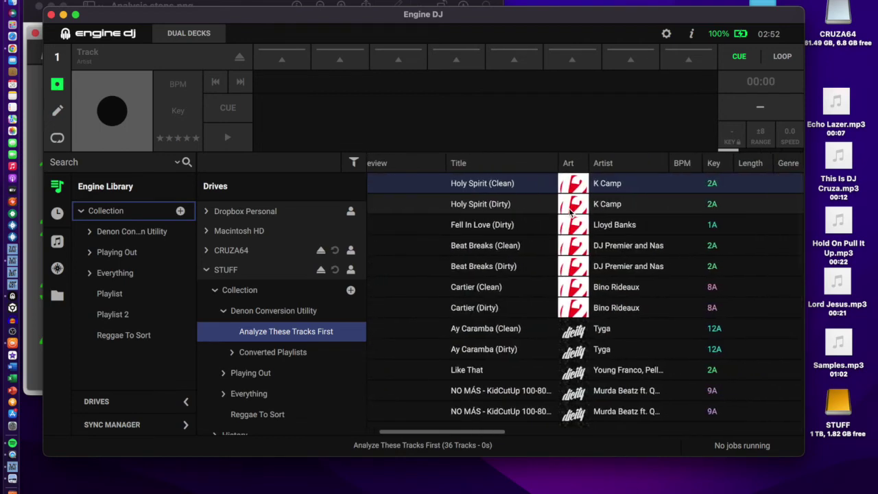
scroll(568, 213, left, 2)
scroll(568, 213, down, 1)
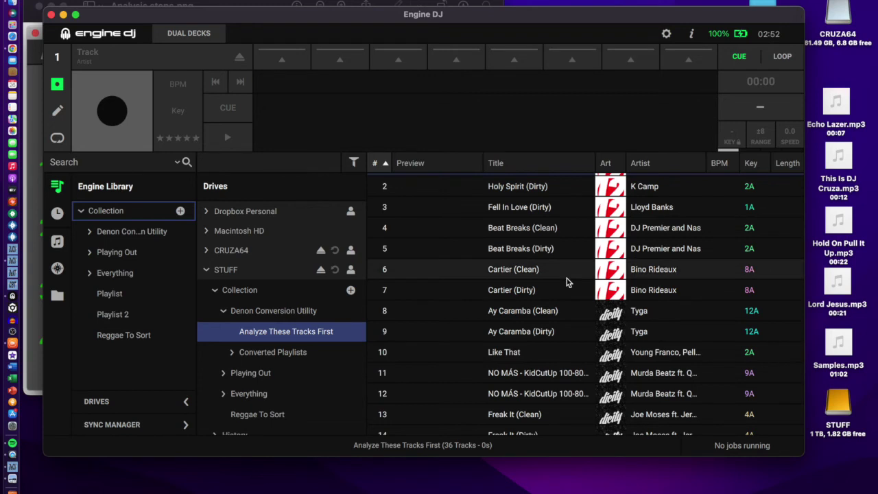
scroll(566, 279, down, 2)
scroll(567, 279, up, 3)
scroll(563, 276, right, 1)
- Select all tracks in the Analyze These Tracks First crate, from Holy Spirit (Clean) to Cartier, and analyze them
click(537, 186)
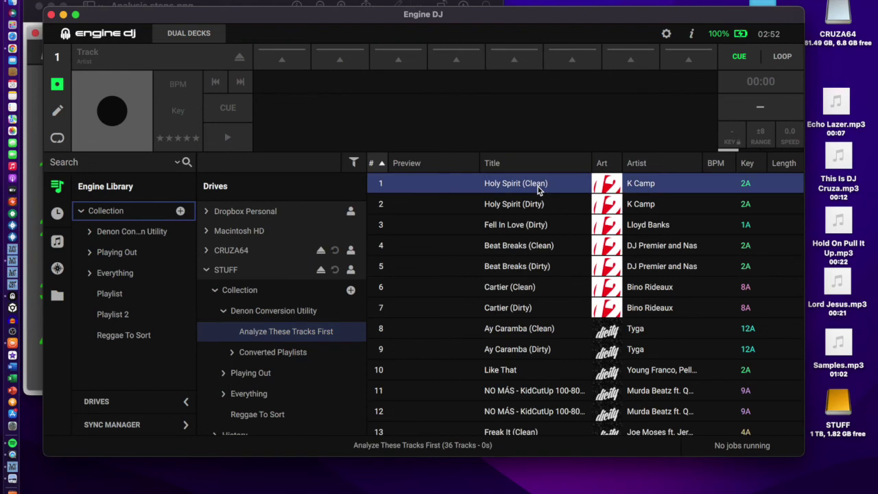
scroll(538, 186, down, 10)
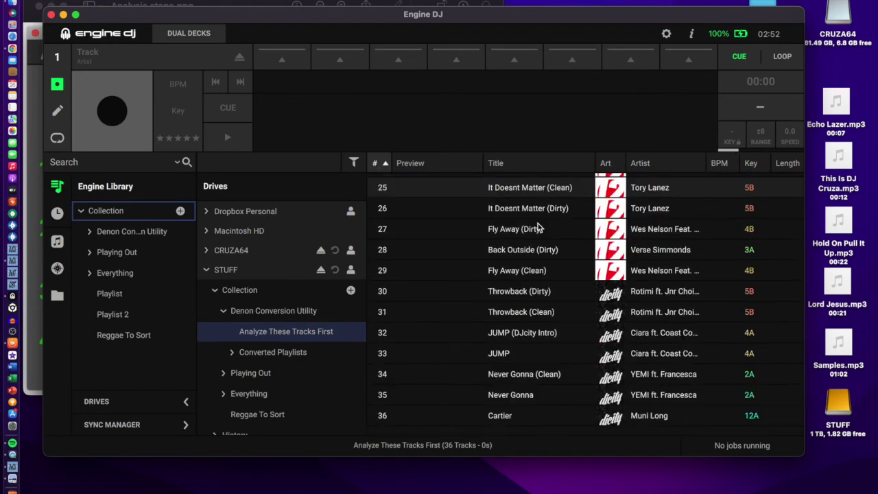
shift+click(536, 421)
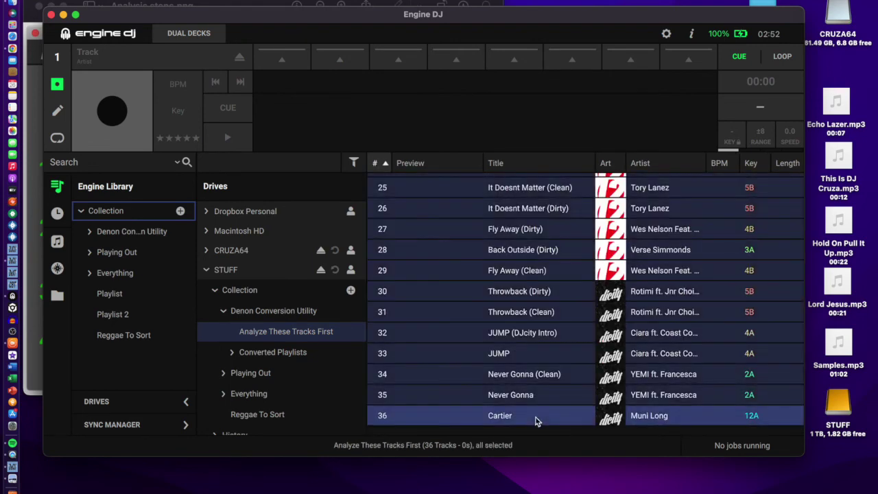
right_click(537, 421)
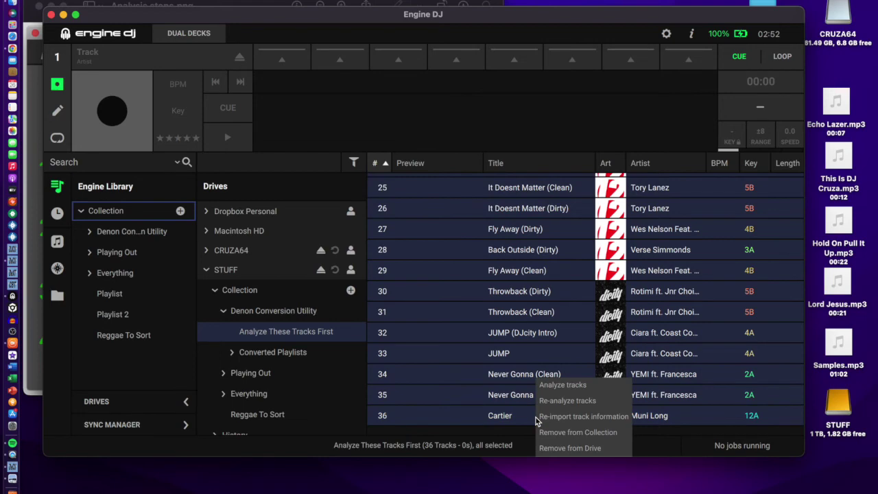
click(574, 386)
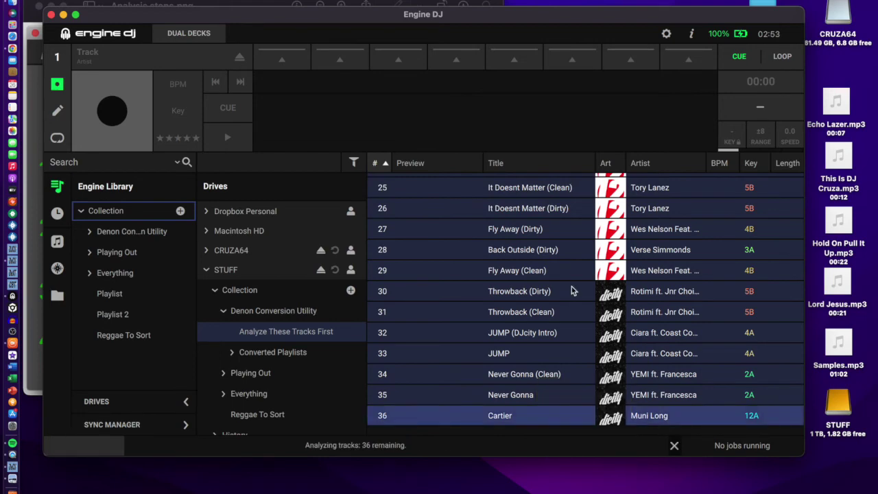
scroll(573, 290, up, 10)
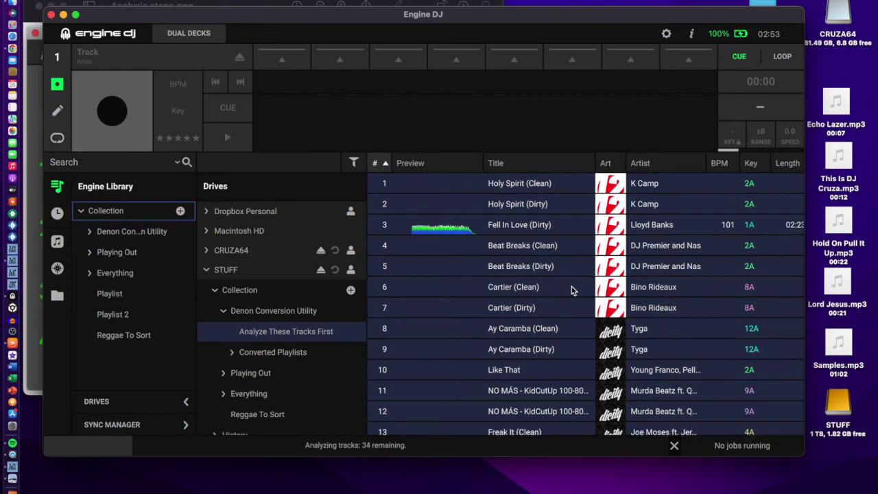
- Check that all Analyze These Tracks First tracks are analyzed, and quit Engine DJ without backing up the library
scroll(573, 290, down, 3)
scroll(573, 290, up, 3)
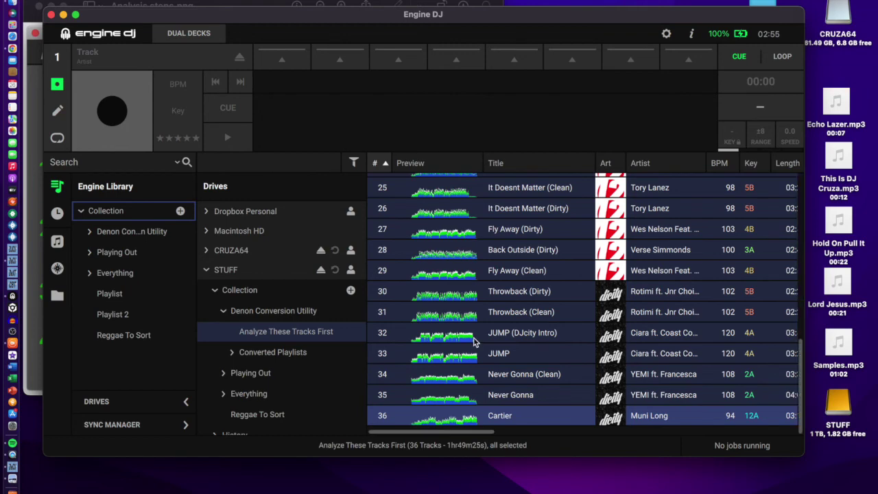
scroll(473, 341, up, 10)
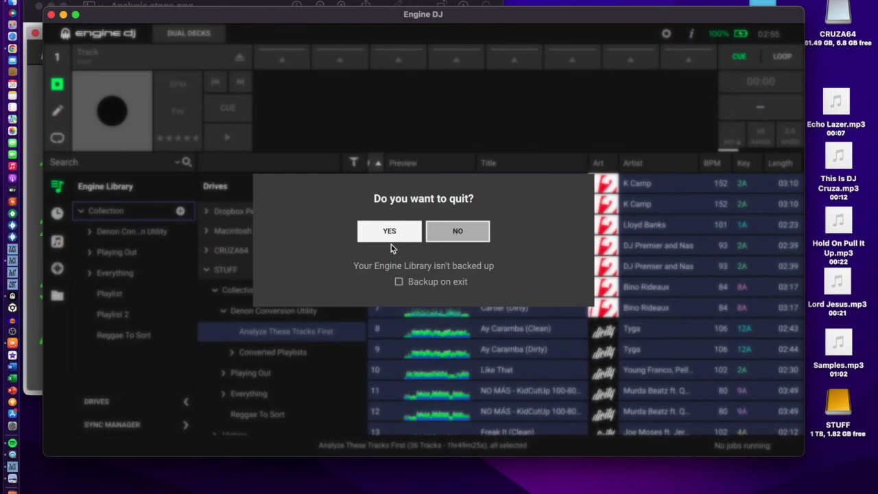
click(409, 231)
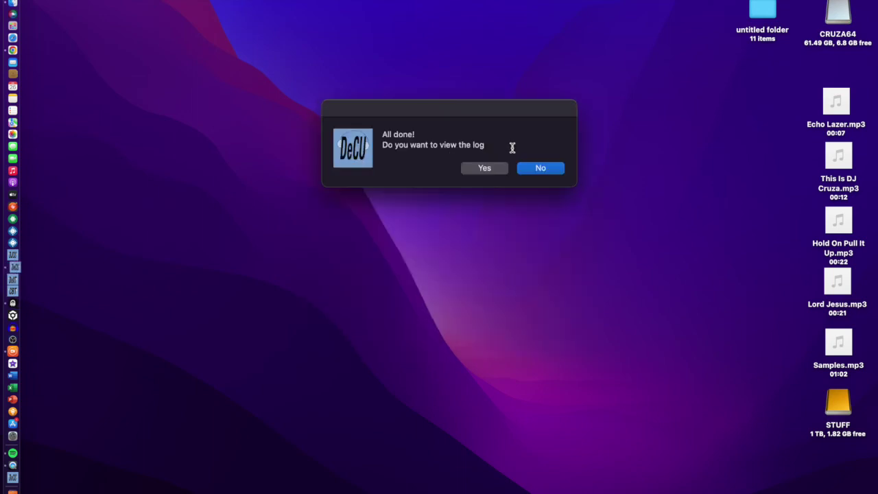
- Decline viewing the conversion log and expand the STUFF drive's Collection in Engine DJ
click(539, 171)
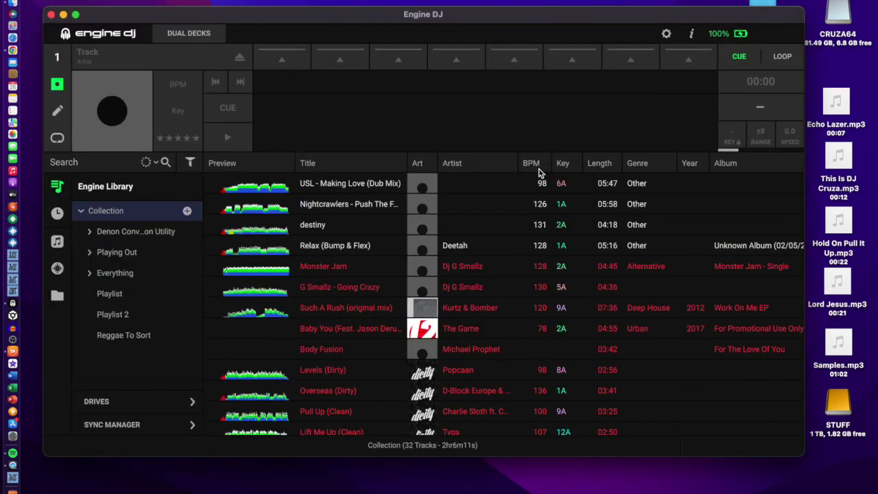
click(194, 403)
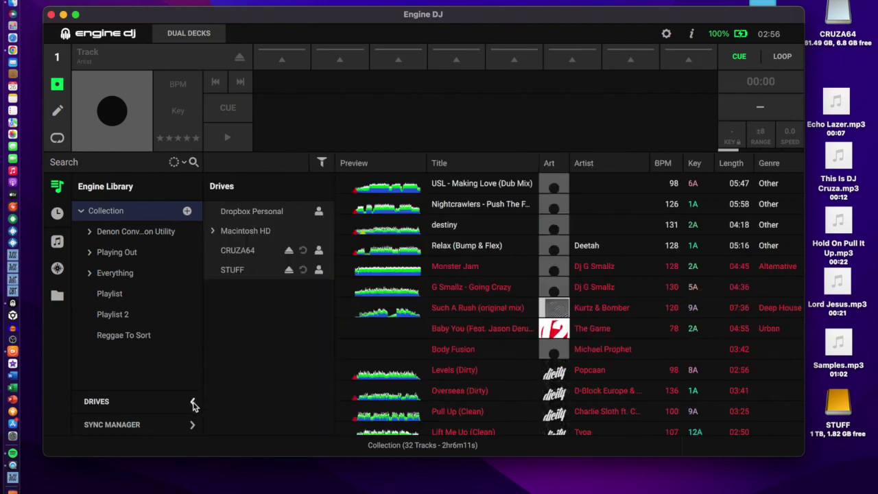
click(234, 272)
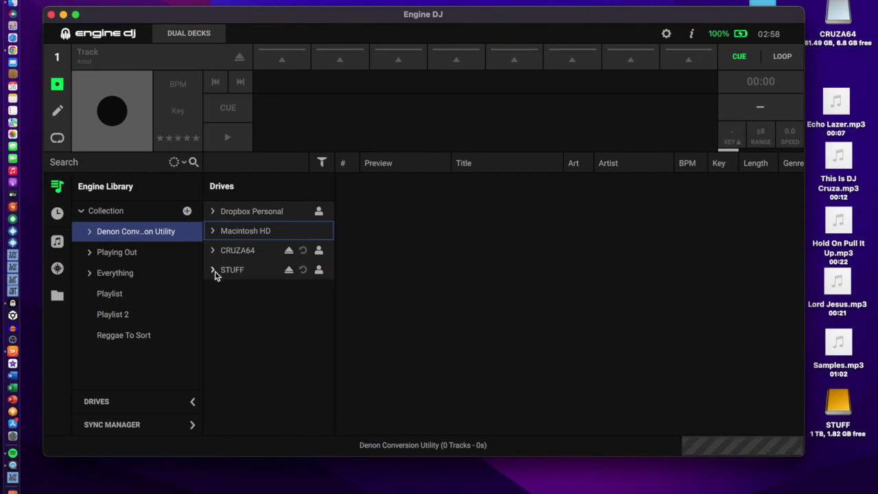
click(214, 271)
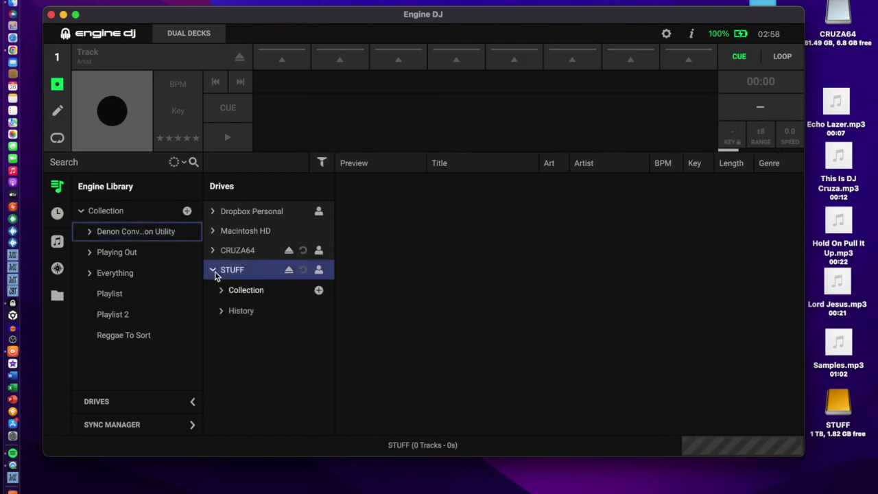
click(223, 296)
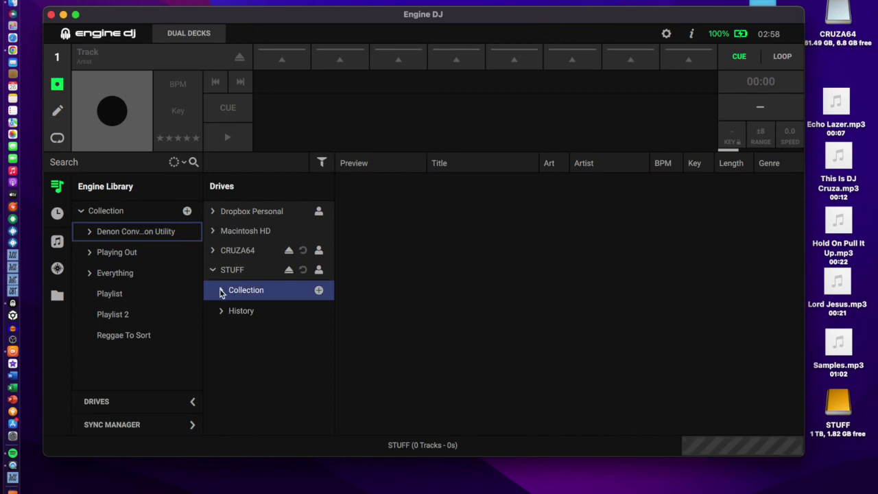
click(221, 291)
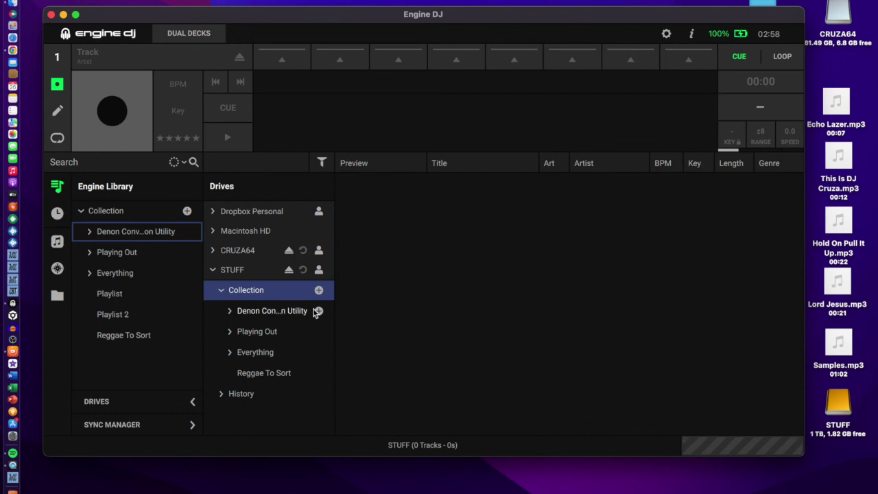
- Widen the Drives list and expand Denon Conversion Utility and its Converted Playlists crate on the STUFF drive
drag(334, 310, 372, 310)
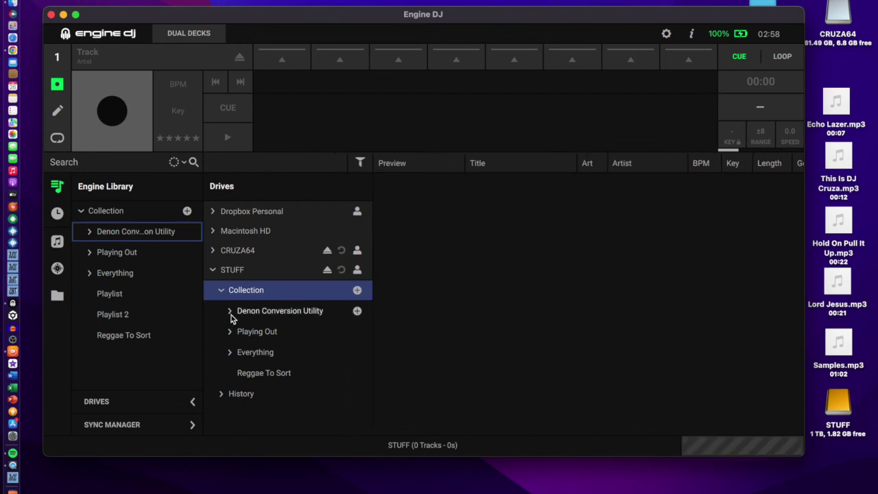
click(232, 316)
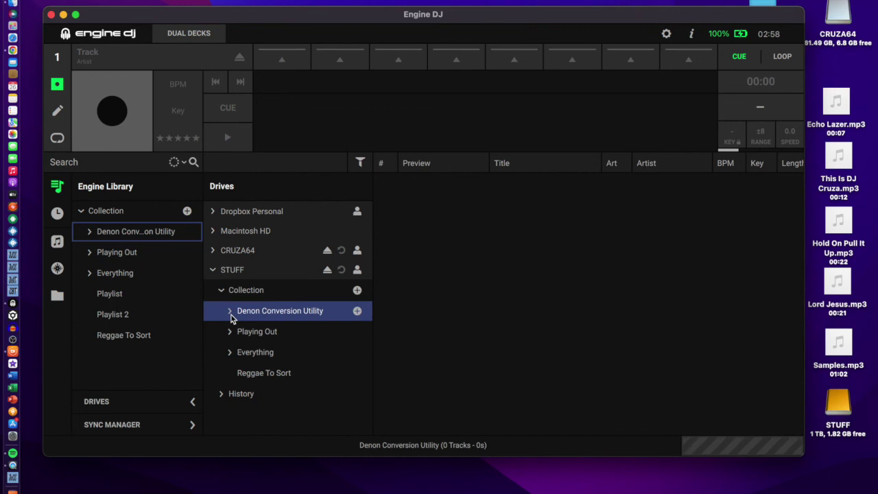
click(229, 311)
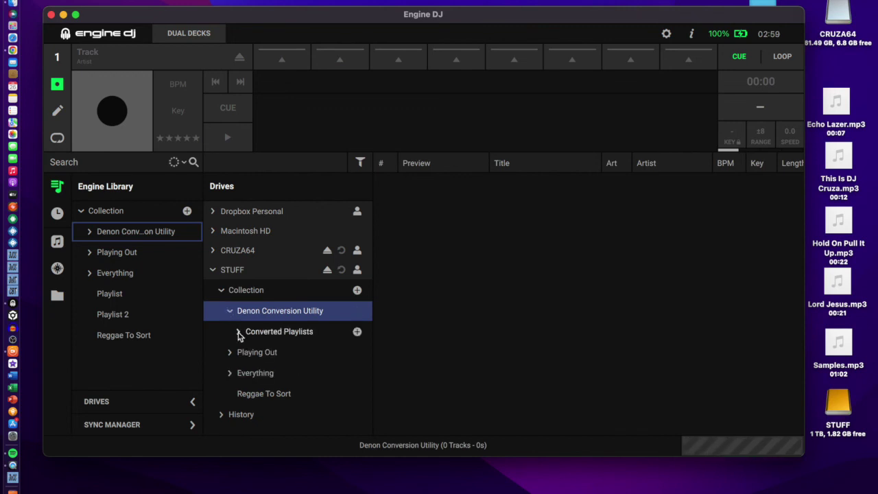
click(238, 333)
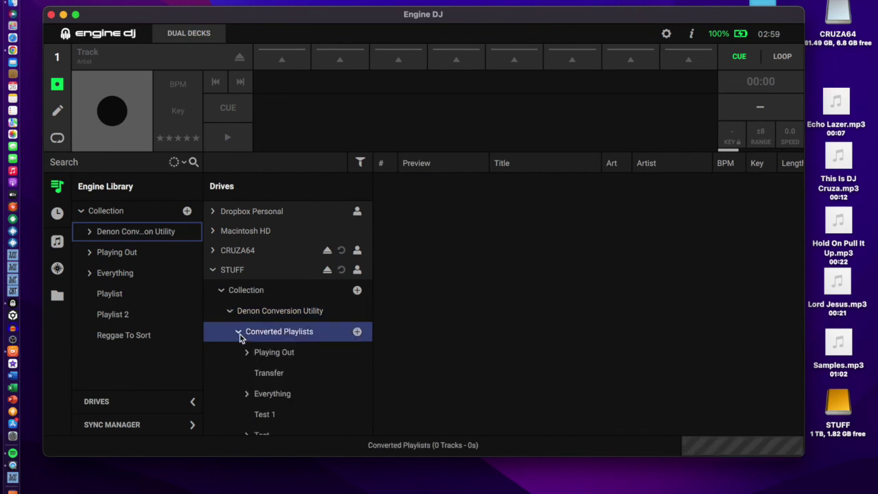
- Expand the Test crate within Converted Playlists and open its R&B playlist
scroll(270, 346, down, 3)
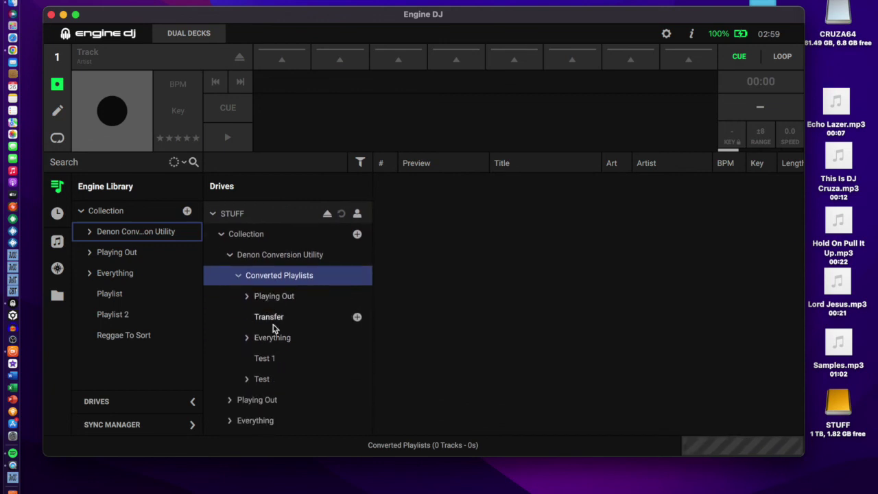
click(247, 382)
scroll(247, 384, down, 3)
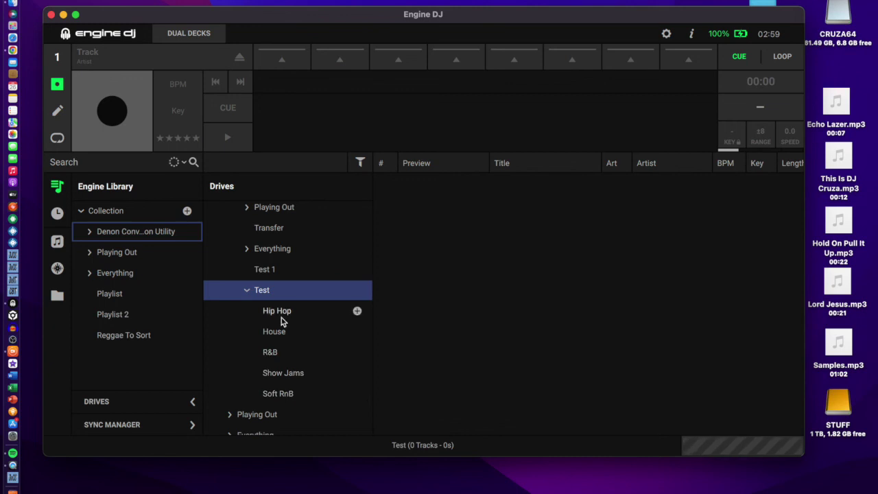
click(282, 355)
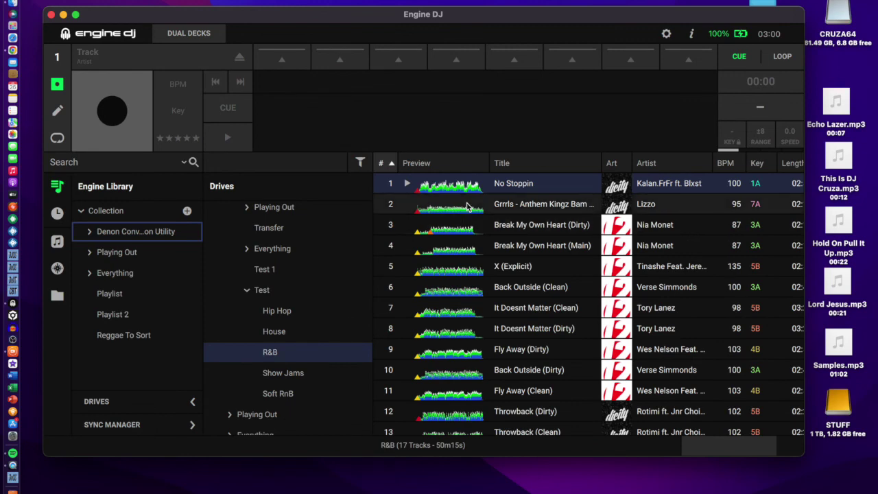
- Review the R&B tracks and load Break My Own Heart (Dirty), followed by It Doesnt Matter (Clean), onto the deck to examine their cue points
scroll(523, 196, down, 5)
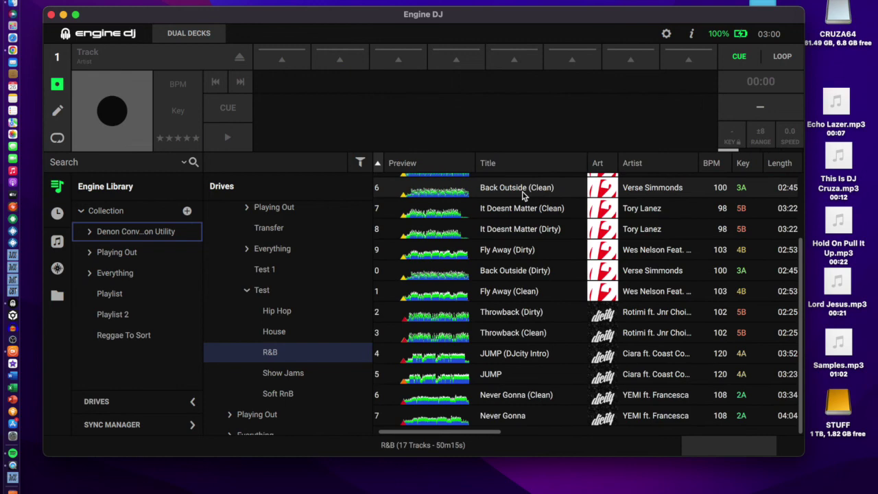
scroll(523, 196, right, 2)
scroll(523, 196, up, 5)
scroll(522, 195, left, 2)
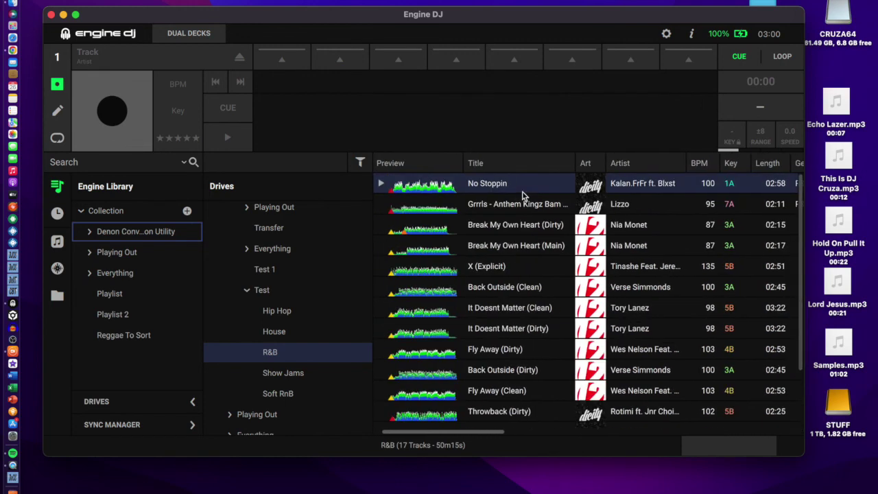
scroll(506, 238, left, 1)
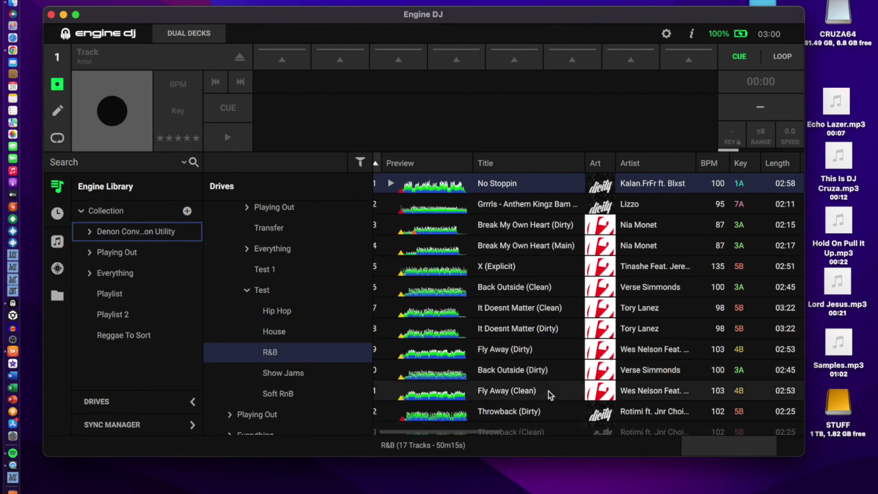
scroll(550, 337, right, 1)
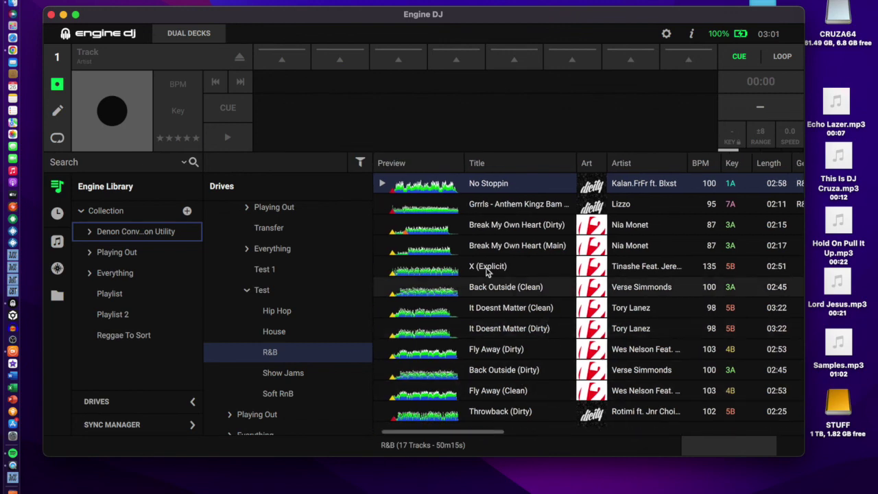
drag(503, 226, 443, 117)
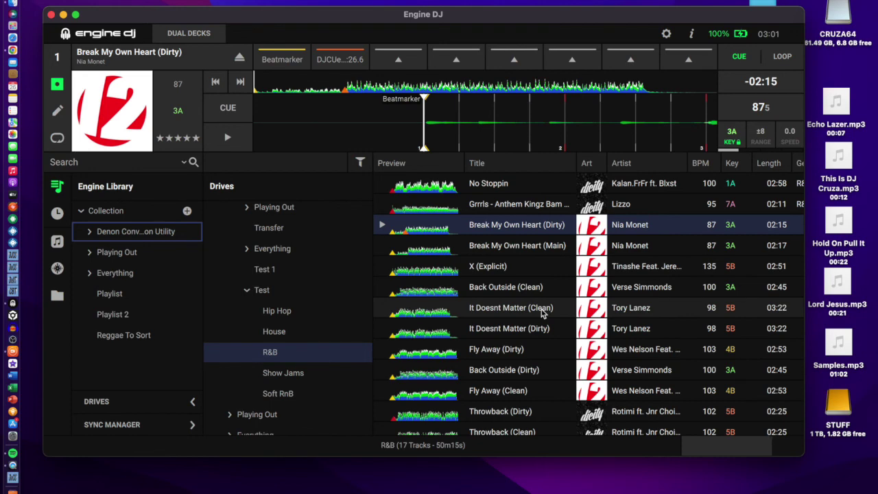
drag(542, 312, 473, 134)
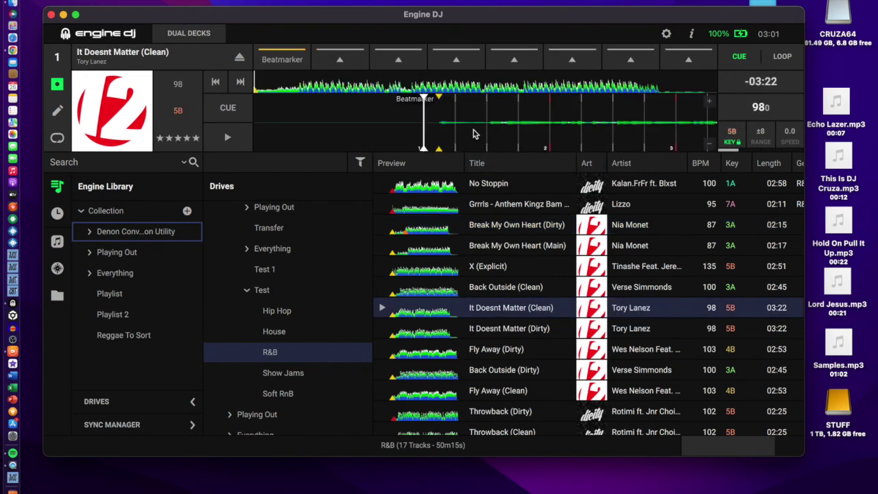